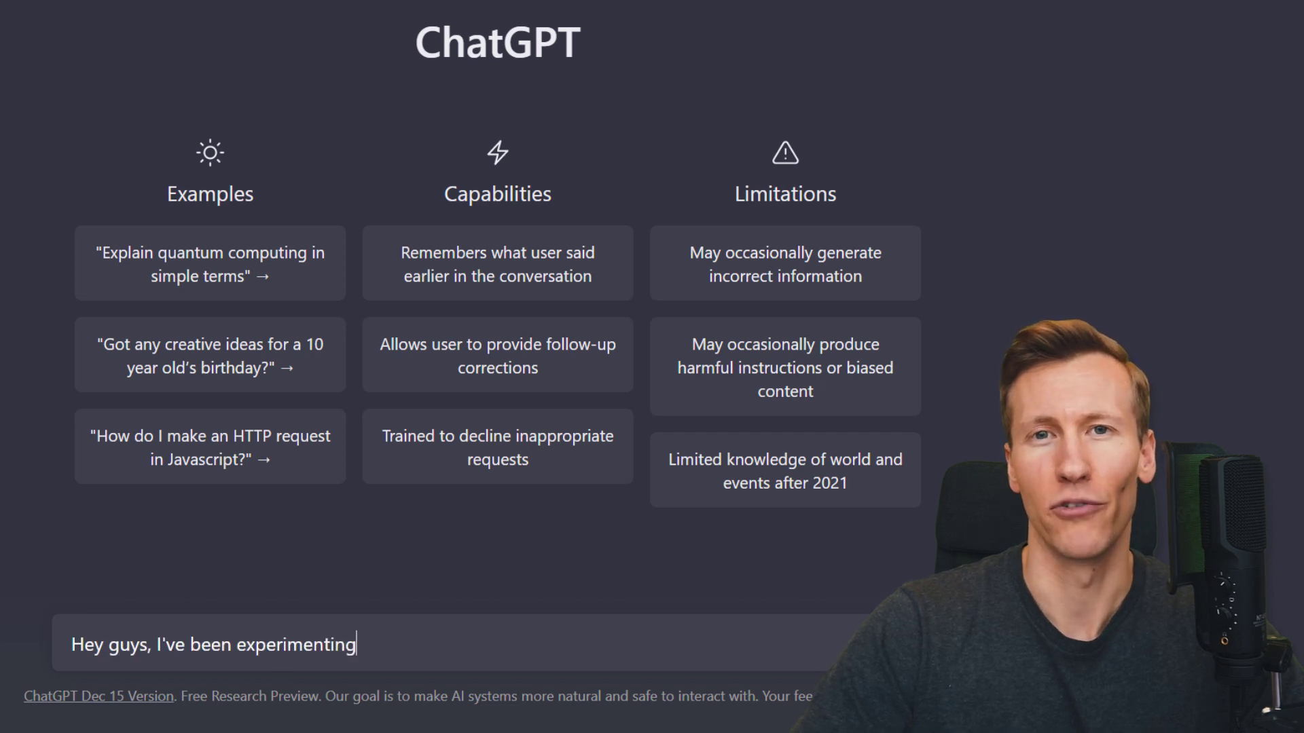
Type the intro "Hey guys, I've been experimenting with ChatGPT over the past few weeks..." into the message box
text(with ChatGPT over the past few weeks, and in this video, I'll demonstrate how you can utilize ChatGPT )
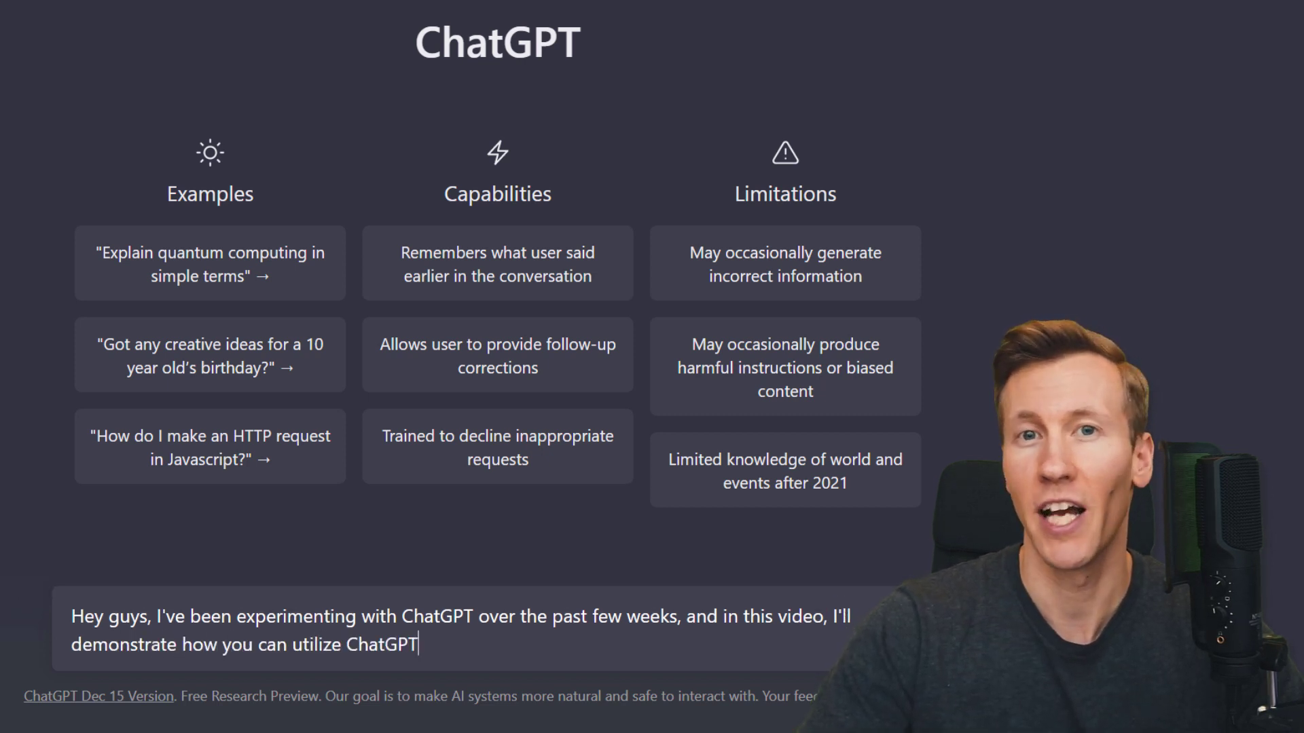
text(and Python to automate Excel and m)
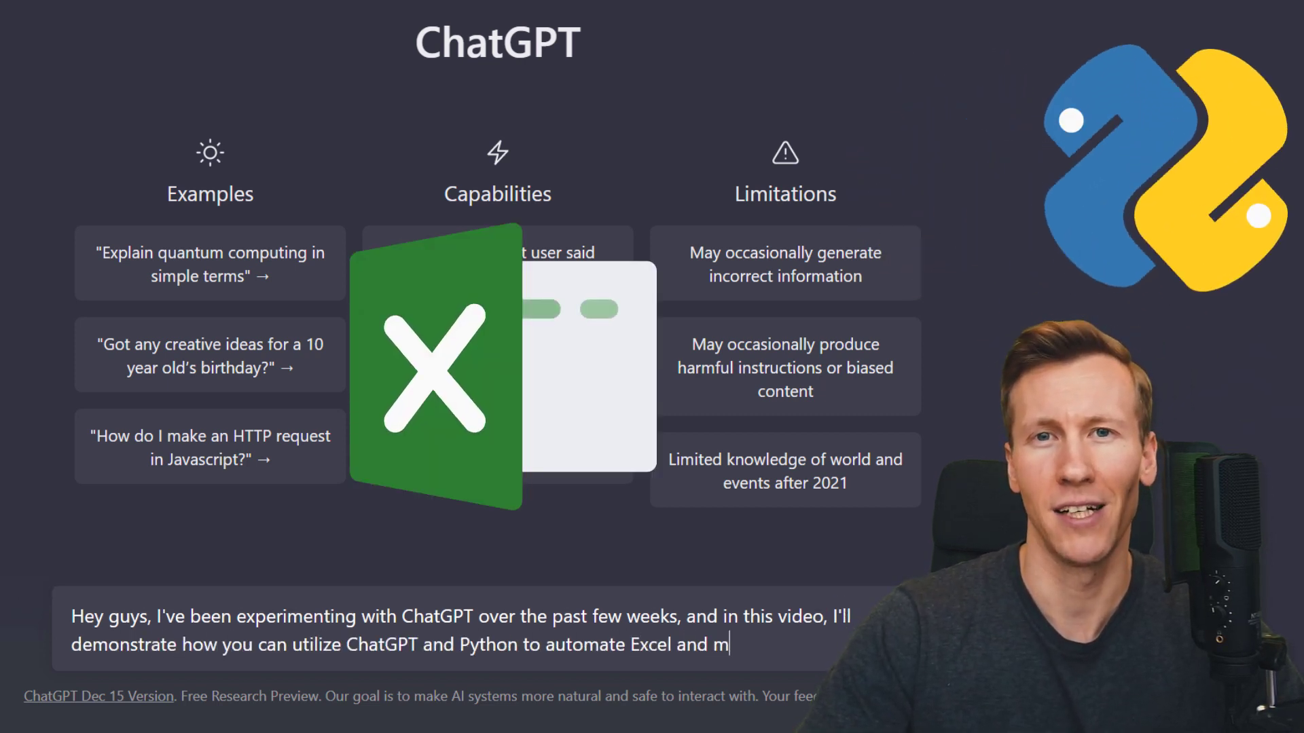
text(ake your life easier. S)
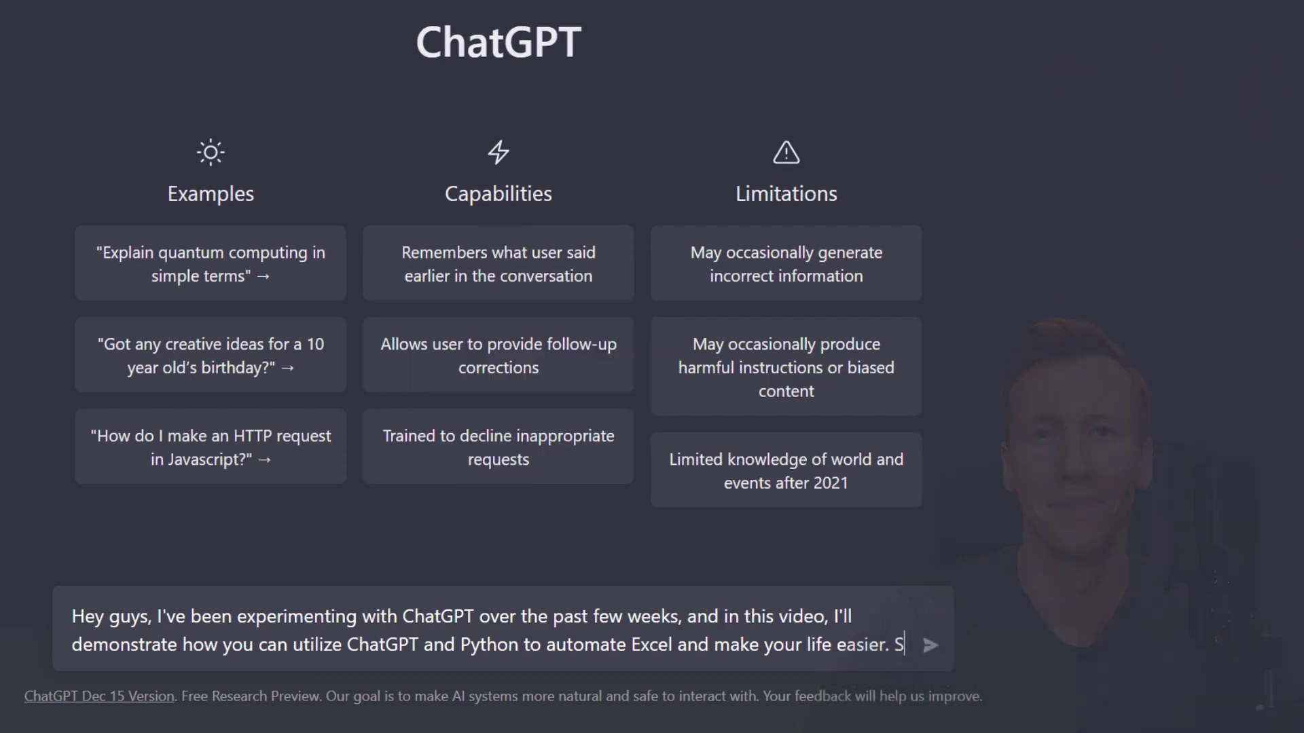
text(pecifically, I'll go over some pra)
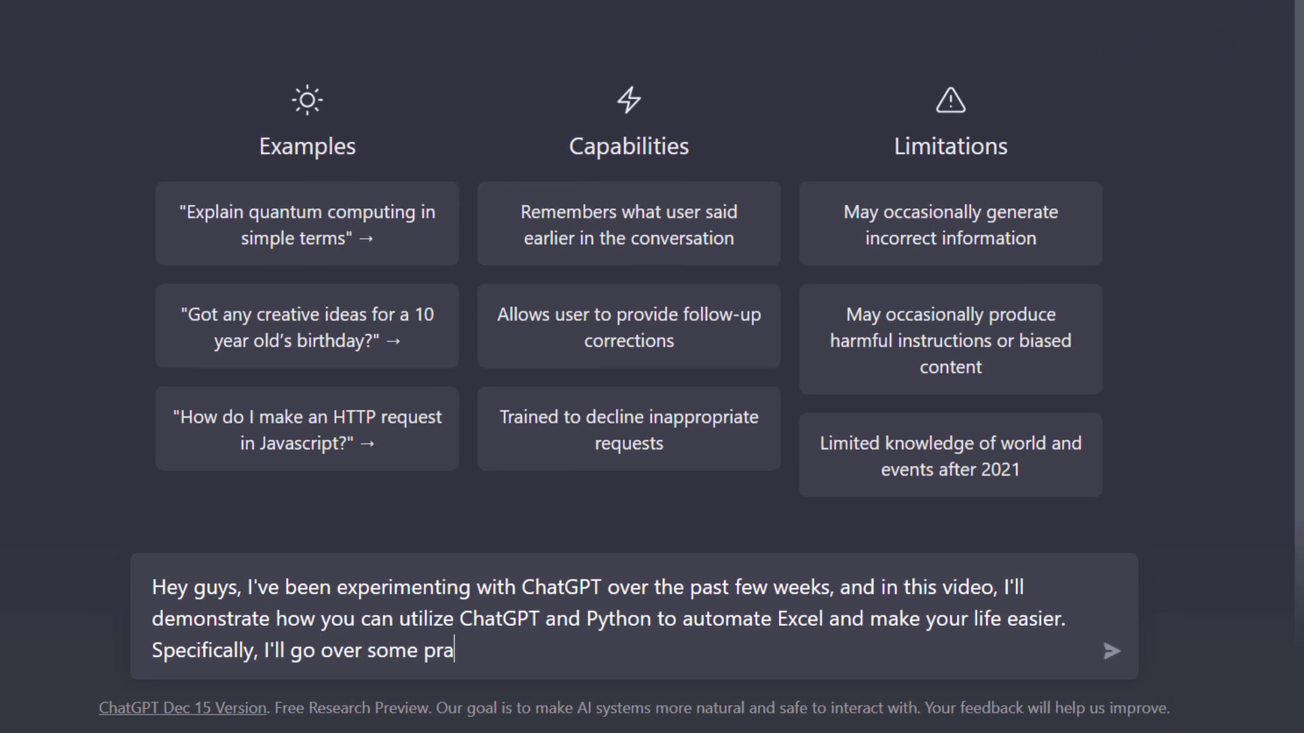
text(ctical Excel automation ideas. For all examples in this video, I've also created a tutorial in the past, )
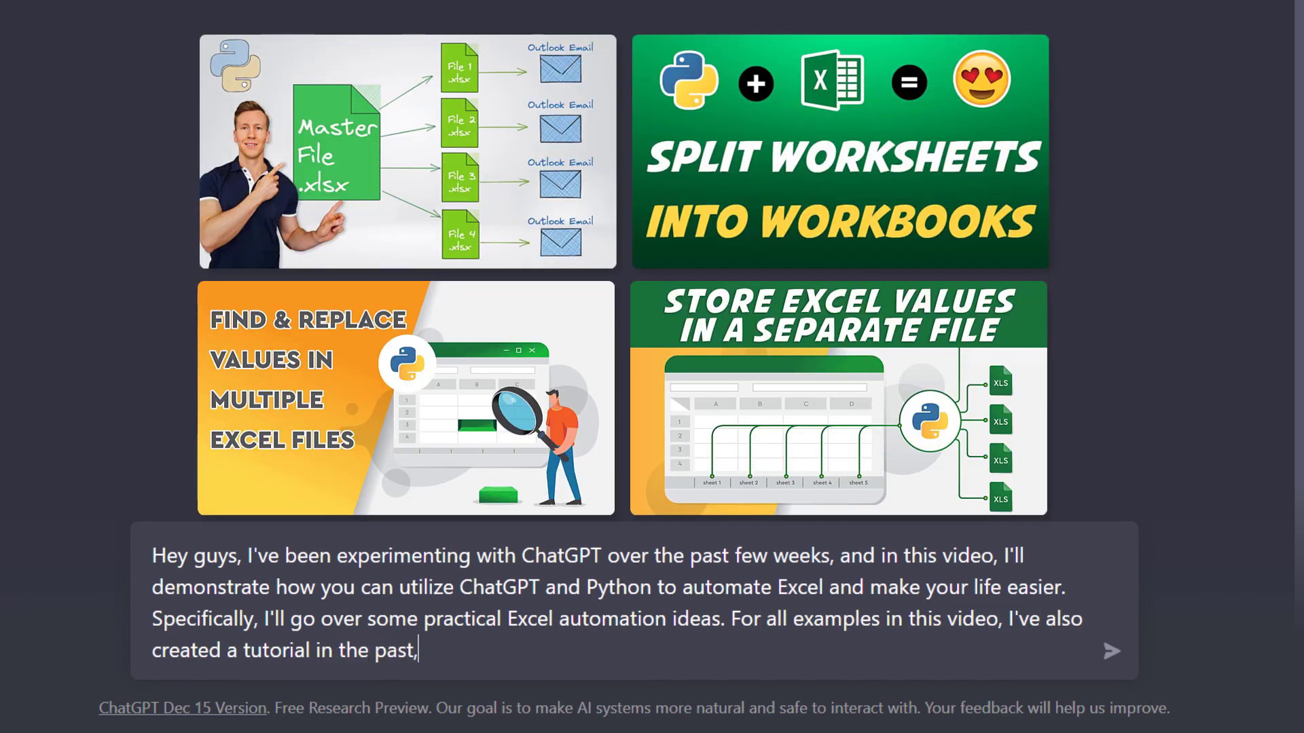
text(so we'll also be comparing some of the solutions from ChatGPT to the ones I )
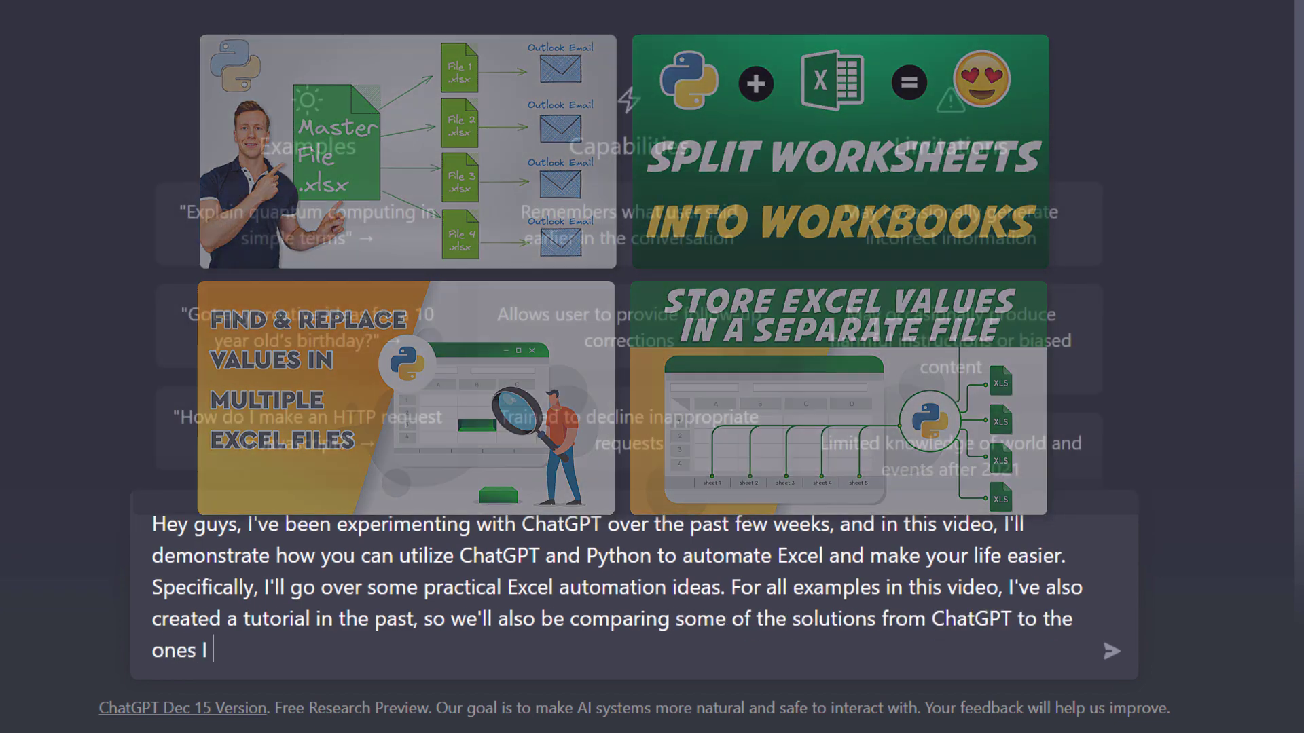
text(came up with.)
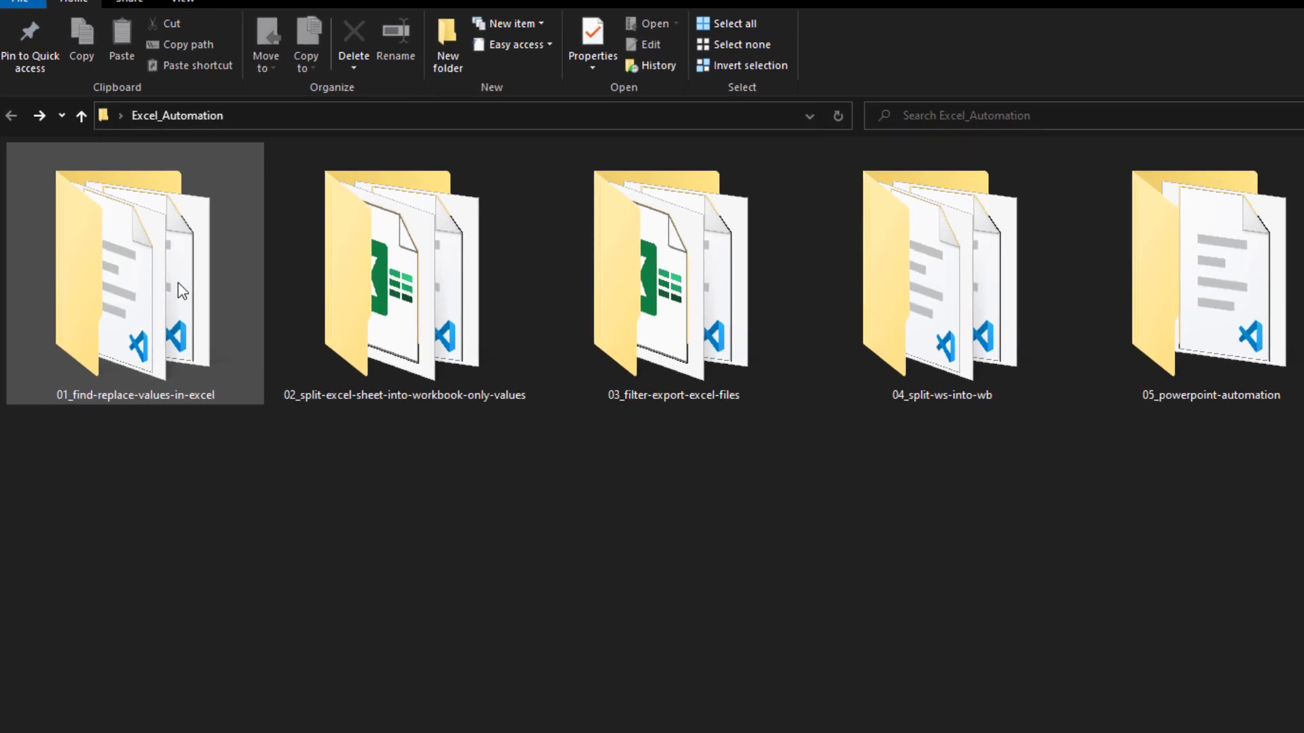
Open the Input subfolder of 01_find-replace-values-in-excel to see its Excel files
click(182, 291)
double_click(178, 282)
double_click(178, 283)
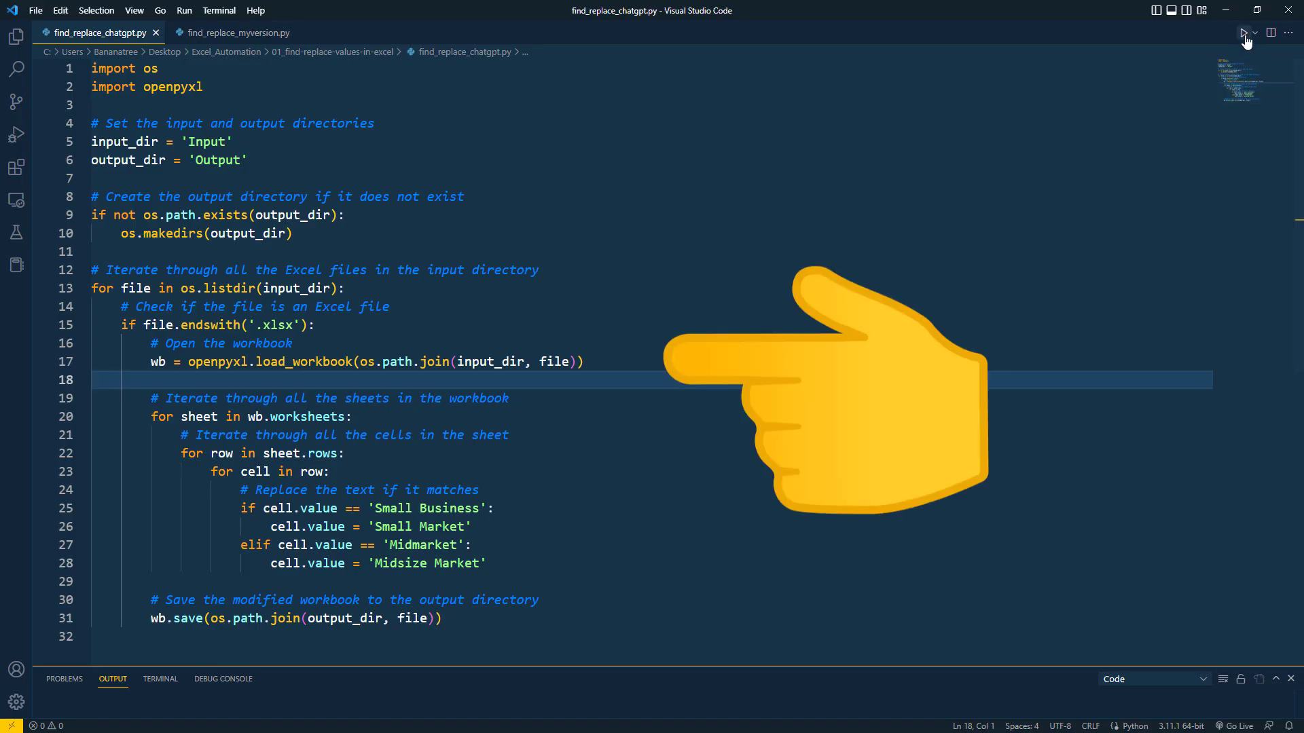
Run find_replace_chatgpt.py and open Canada.xlsx from the new Output folder
click(1244, 32)
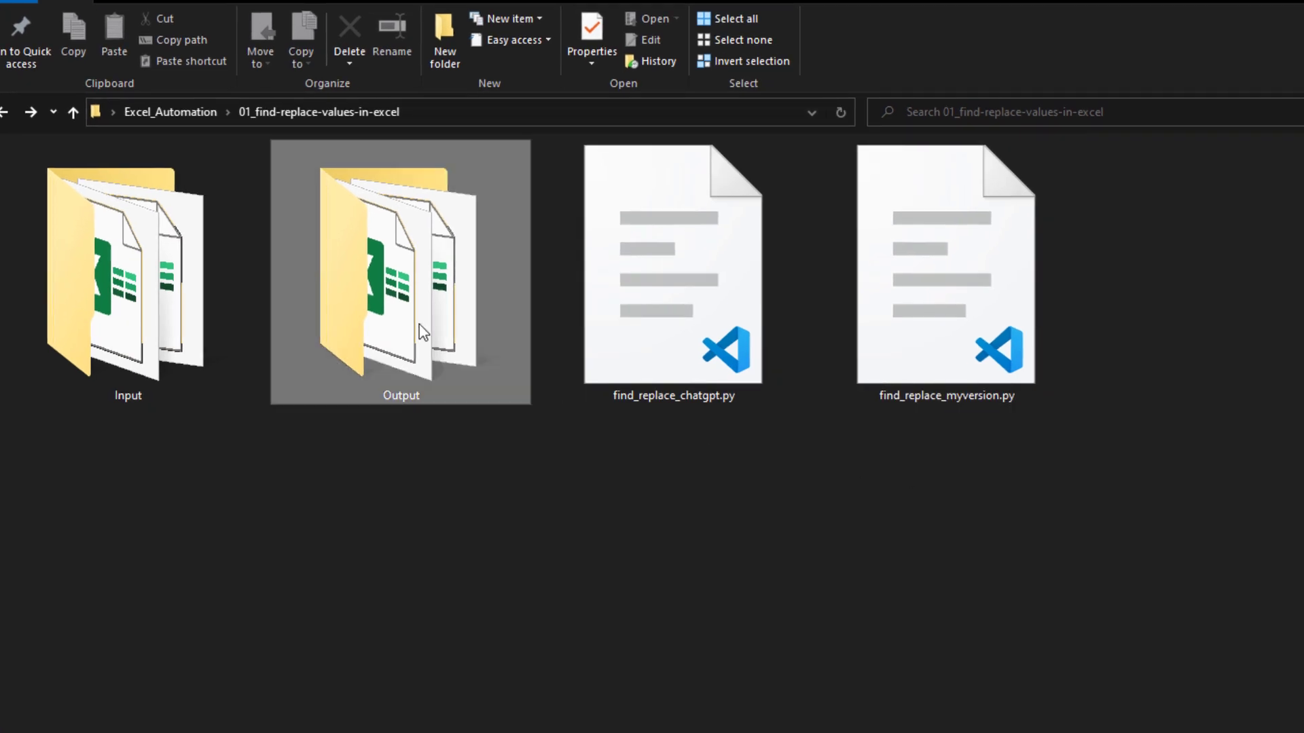
double_click(420, 326)
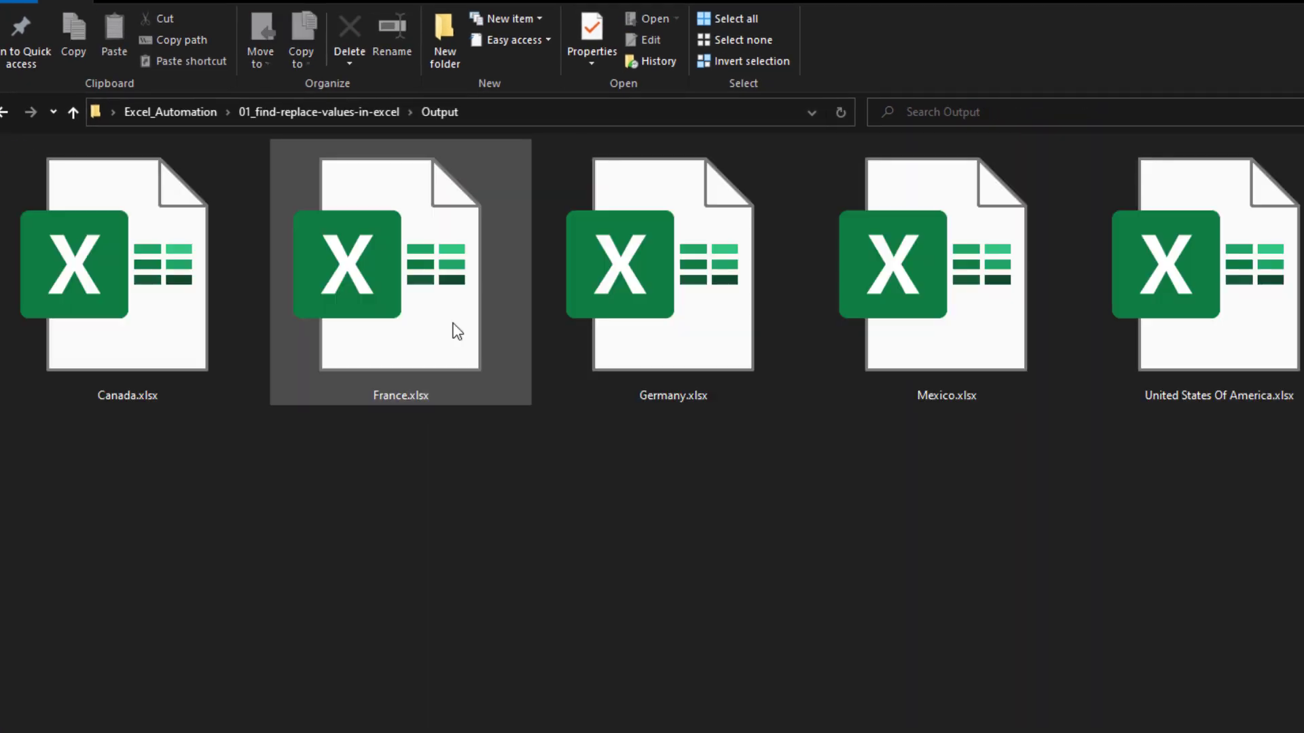
click(174, 297)
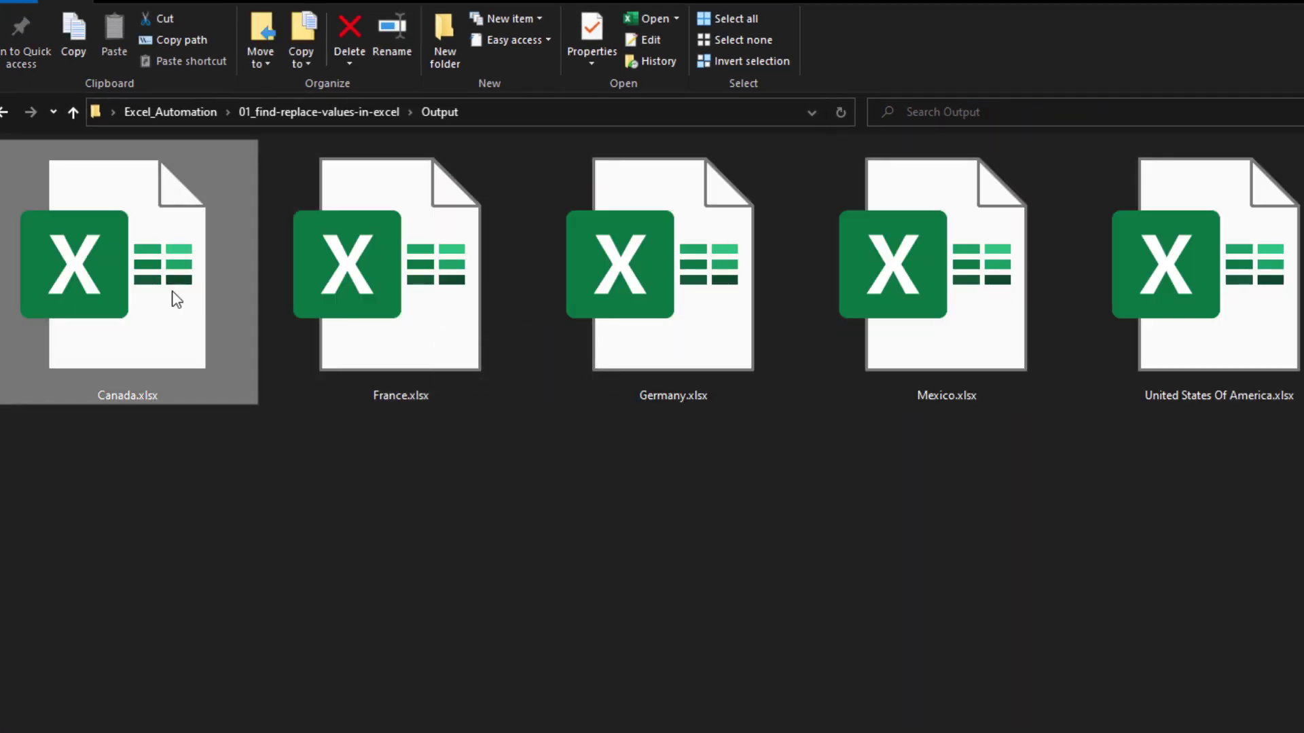
double_click(175, 299)
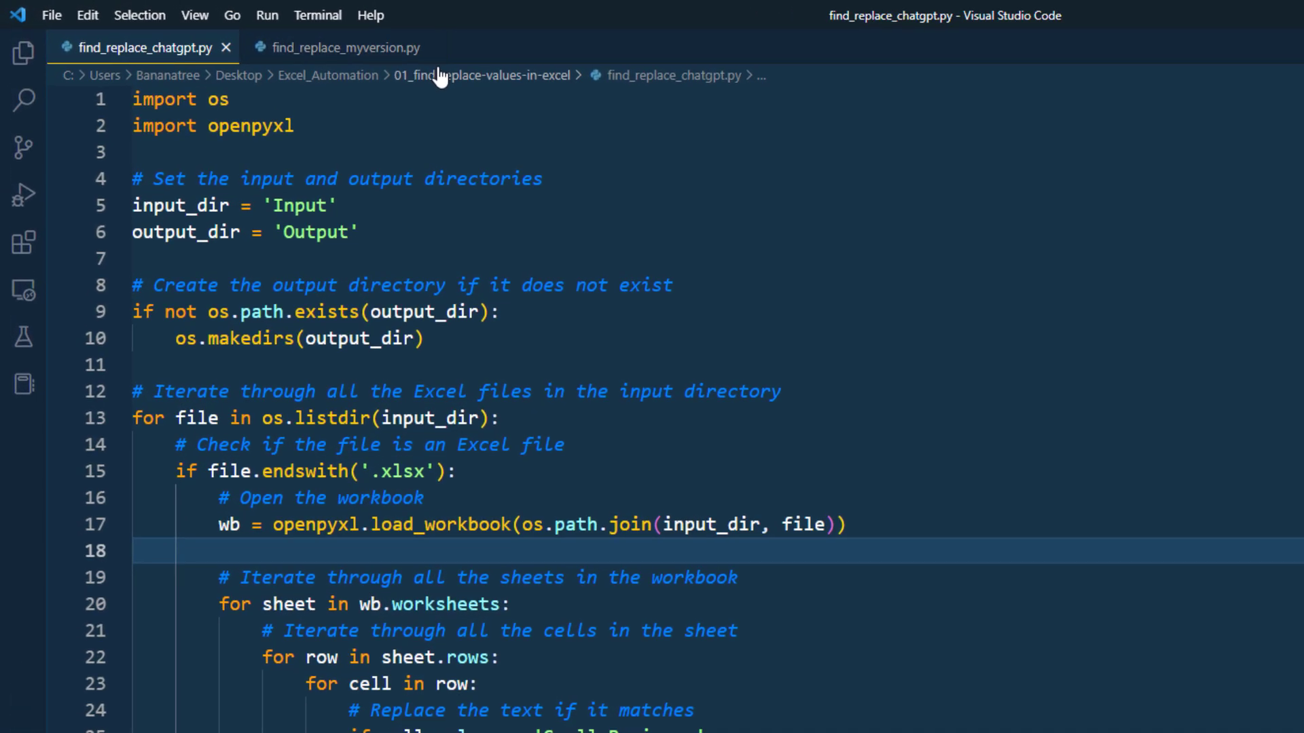
Show the author's find_replace_myversion.py with its replacement_pair dictionary for comparison
click(428, 49)
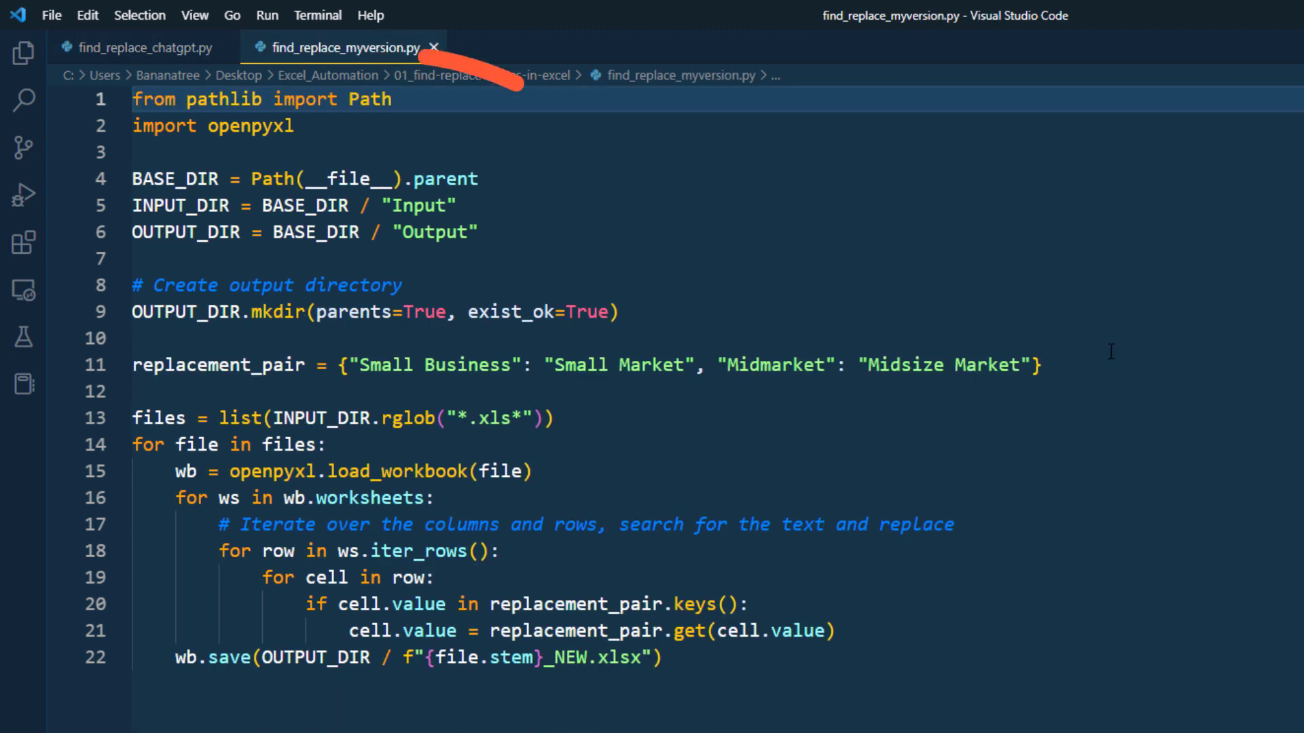
click(1230, 531)
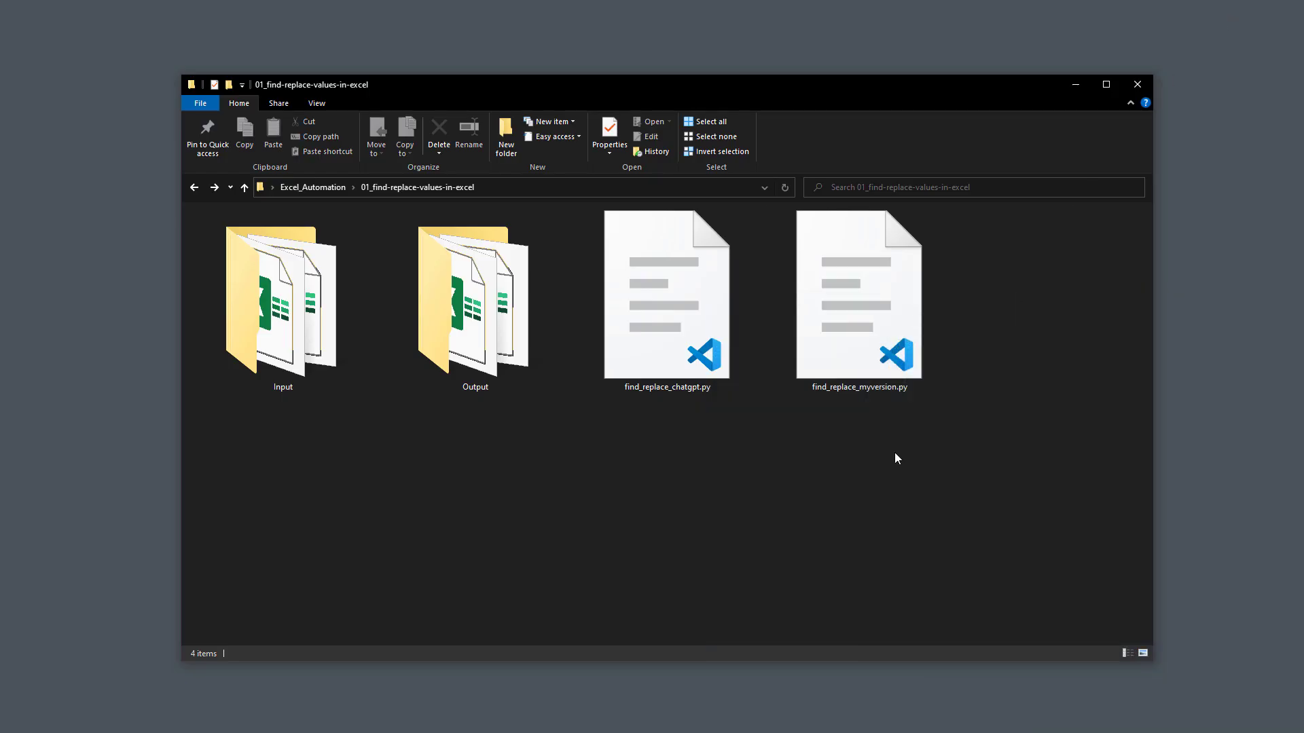
Open data.xlsx from 02_split-excel-sheet-into-workbook-only-values and browse the Canada, USA, Mexico and France sheets
key(alt+Up)
double_click(492, 350)
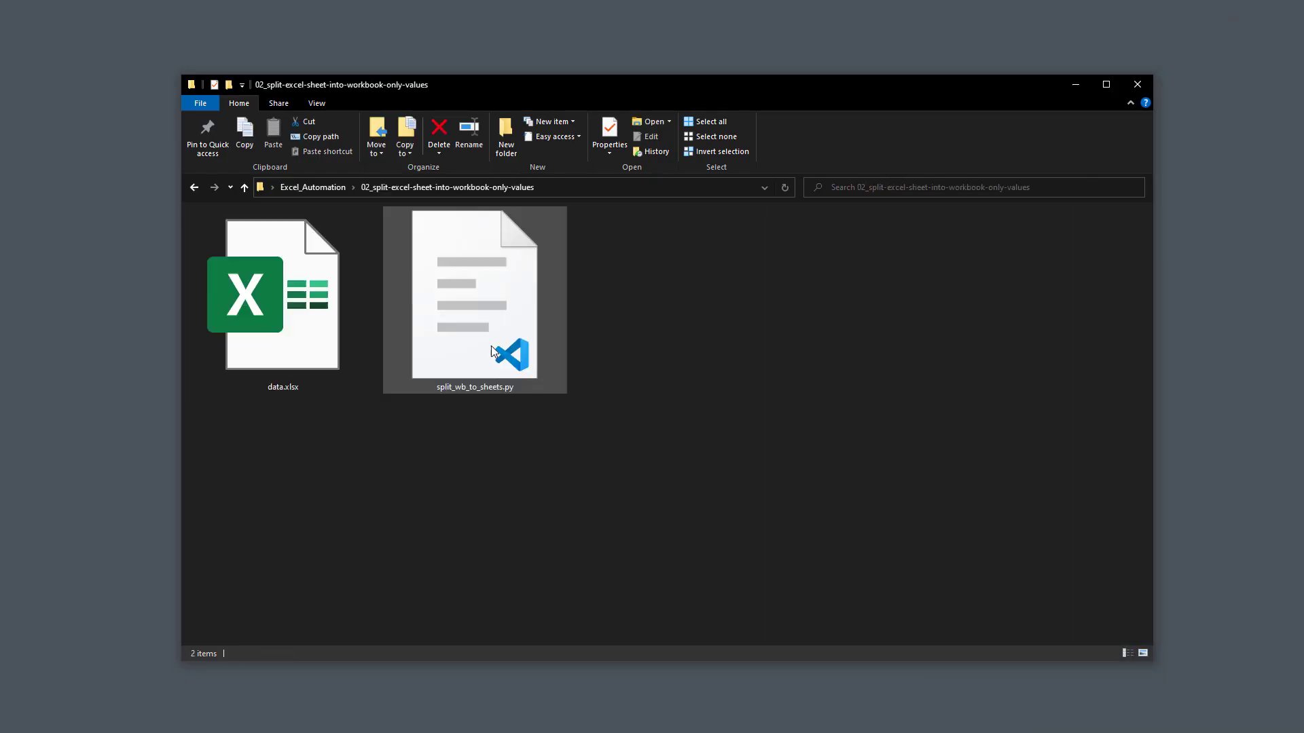
double_click(311, 329)
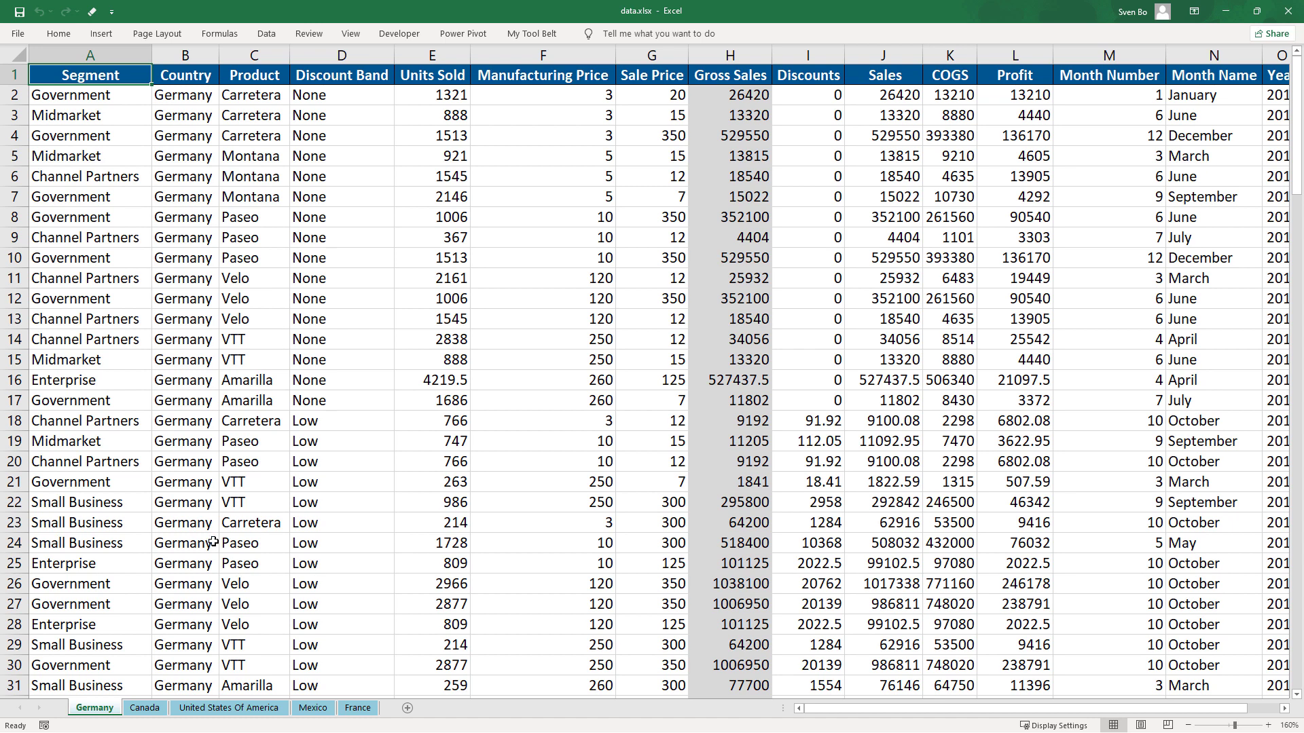
click(145, 709)
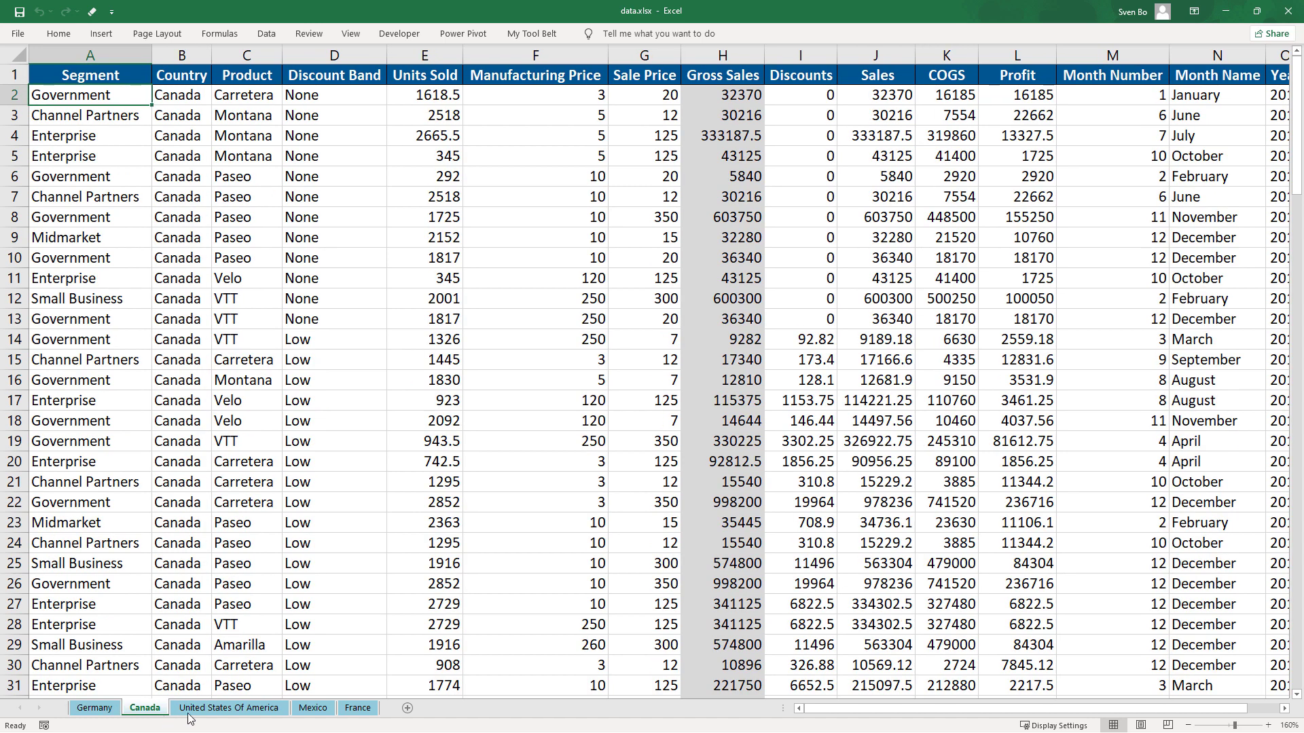
click(240, 713)
click(311, 714)
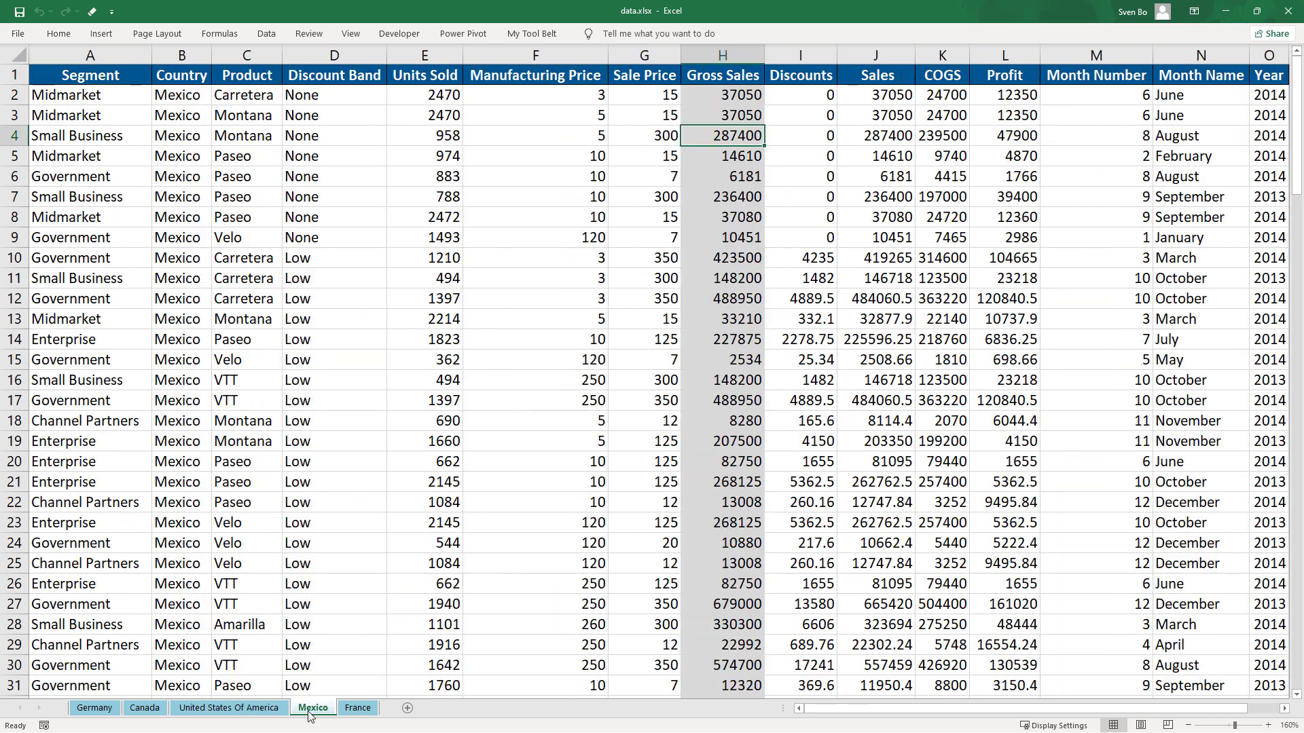
click(365, 718)
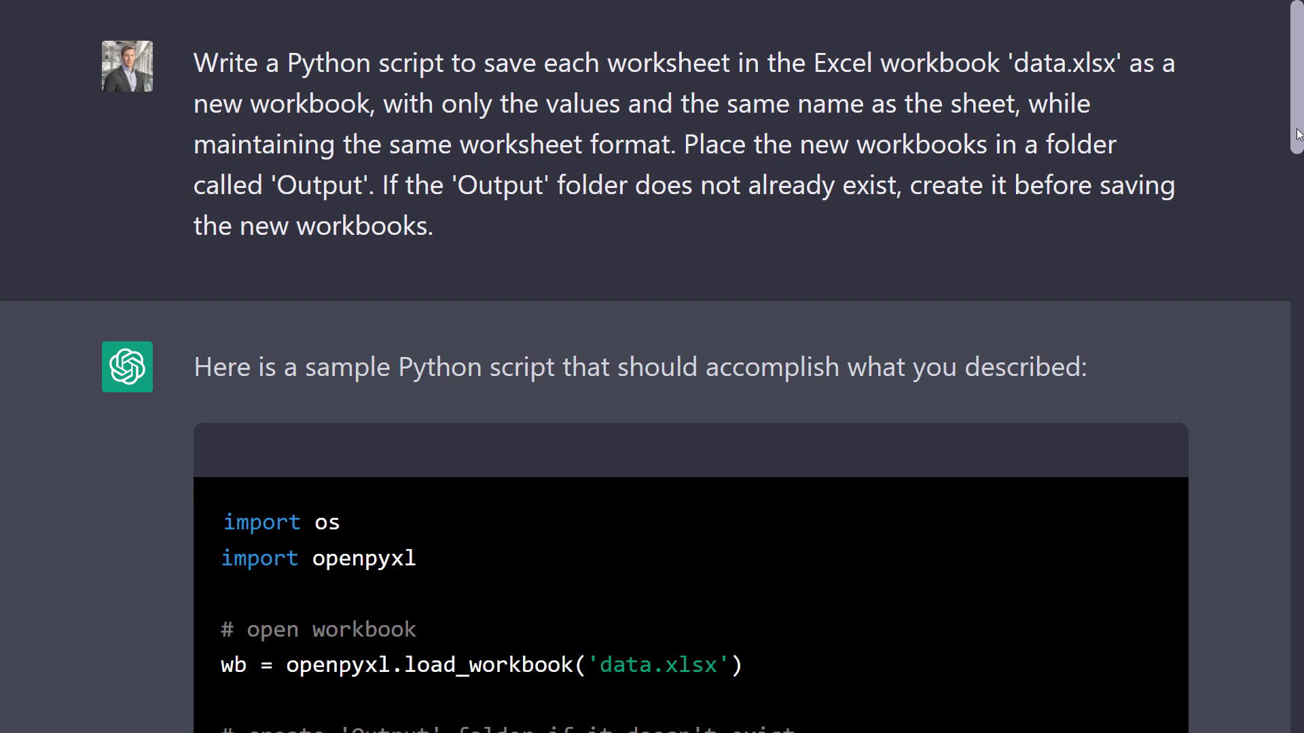
Review ChatGPT's openpyxl sheet-splitting script and view it in split_wb_to_sheets.py
scroll(1297, 132, down, 2)
scroll(1297, 156, down, 2)
scroll(1298, 183, down, 3)
scroll(1298, 203, down, 2)
drag(1299, 209, 1289, 275)
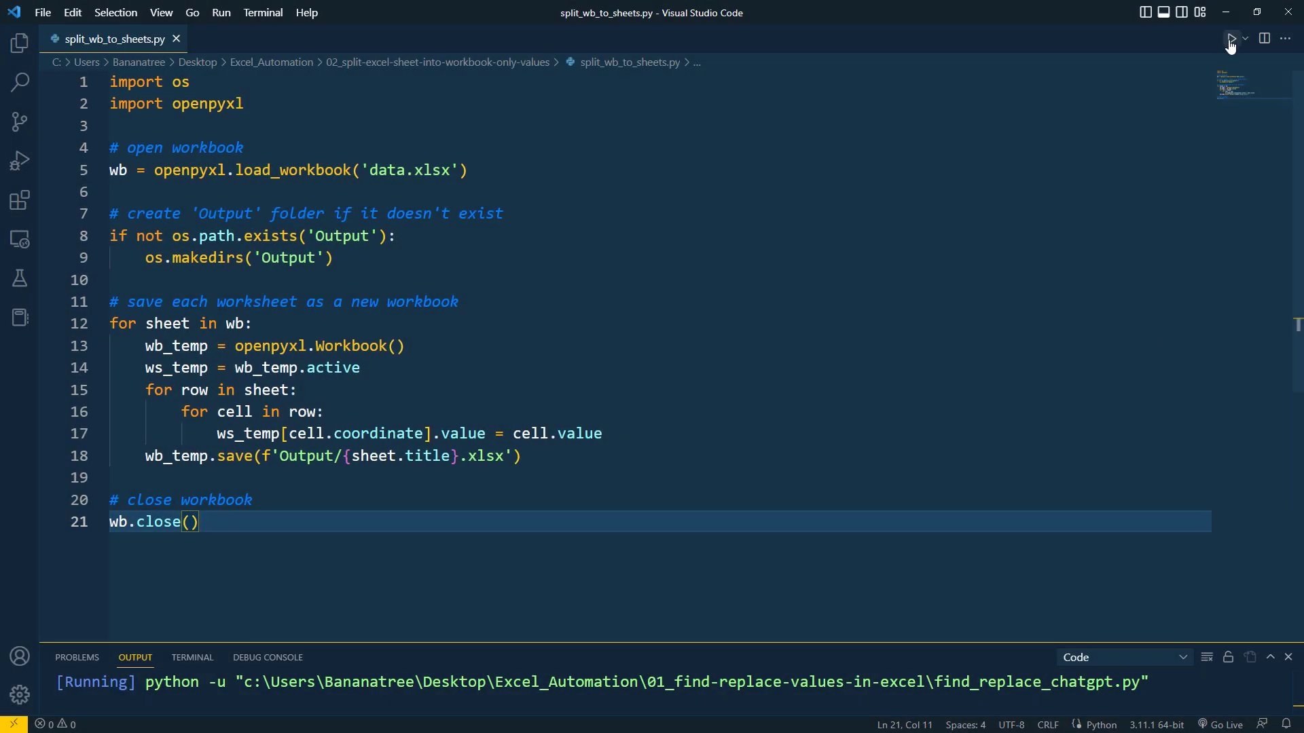
Run split_wb_to_sheets.py and open Canada.xlsx from the new Output folder
click(1231, 41)
click(1232, 14)
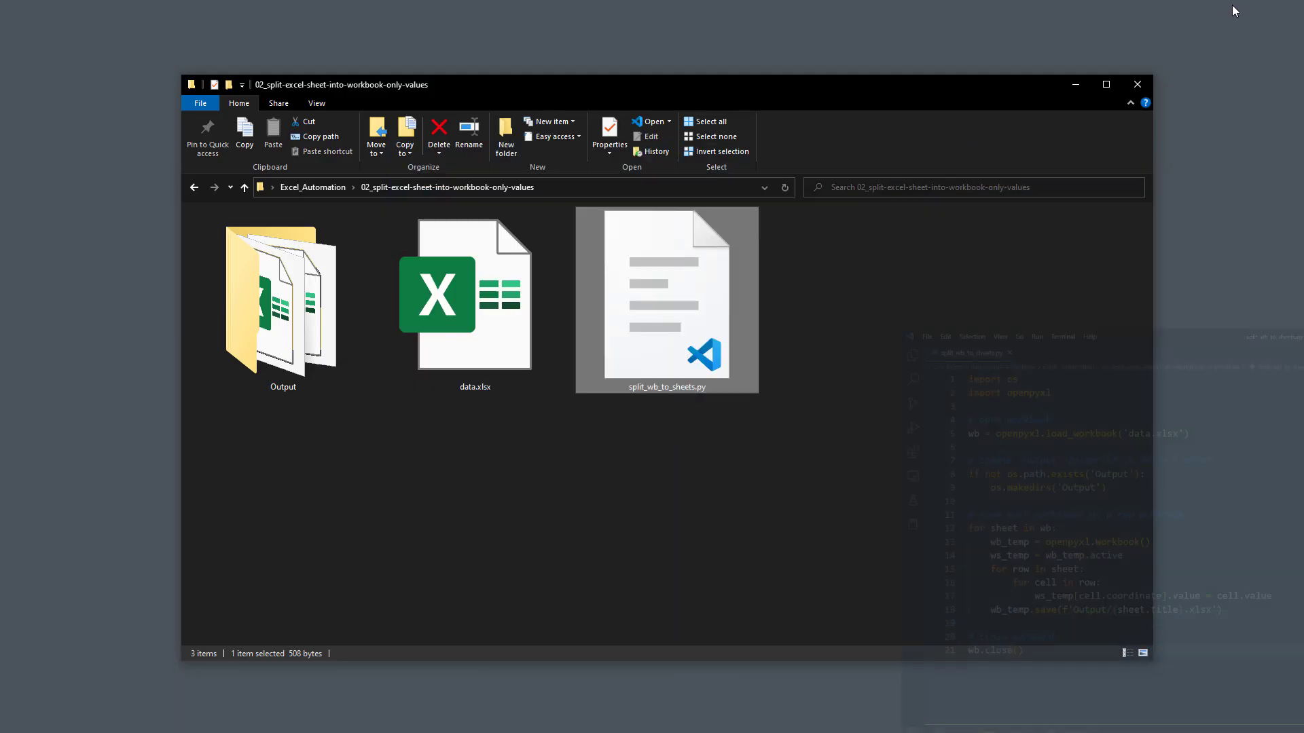
double_click(290, 299)
click(292, 300)
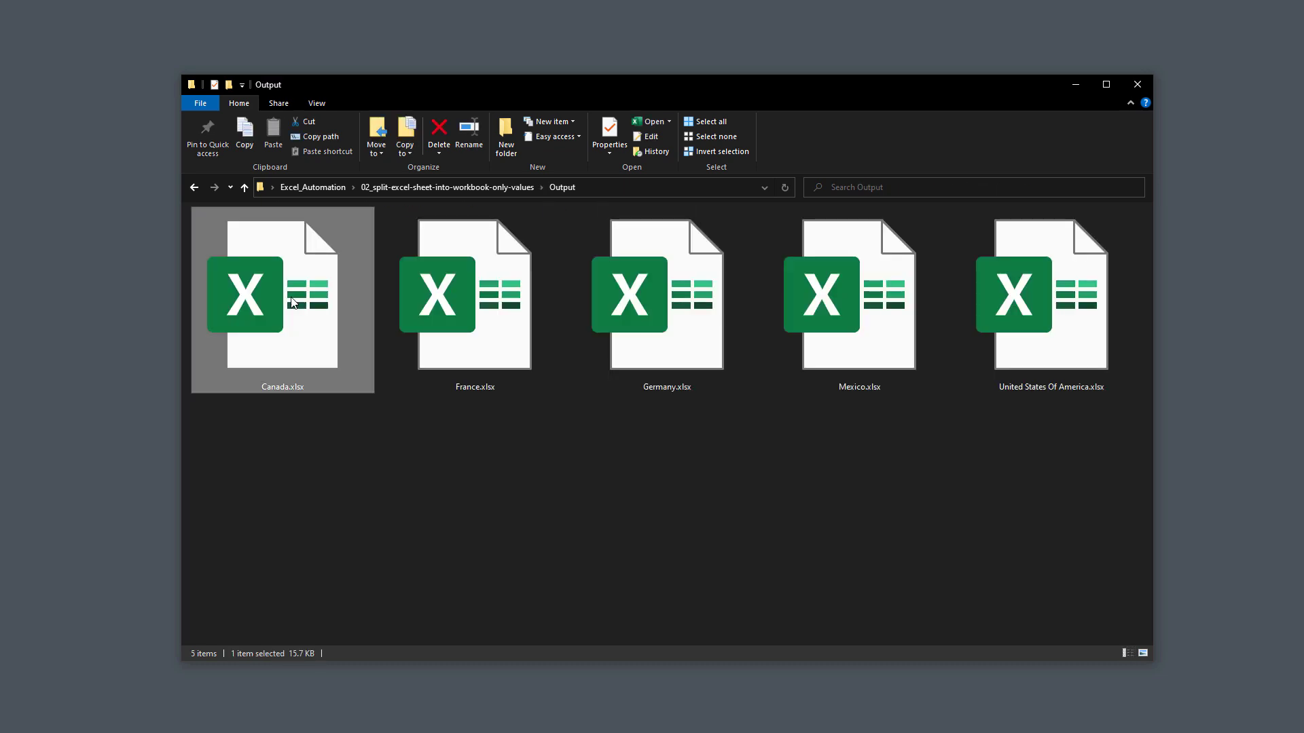
double_click(293, 302)
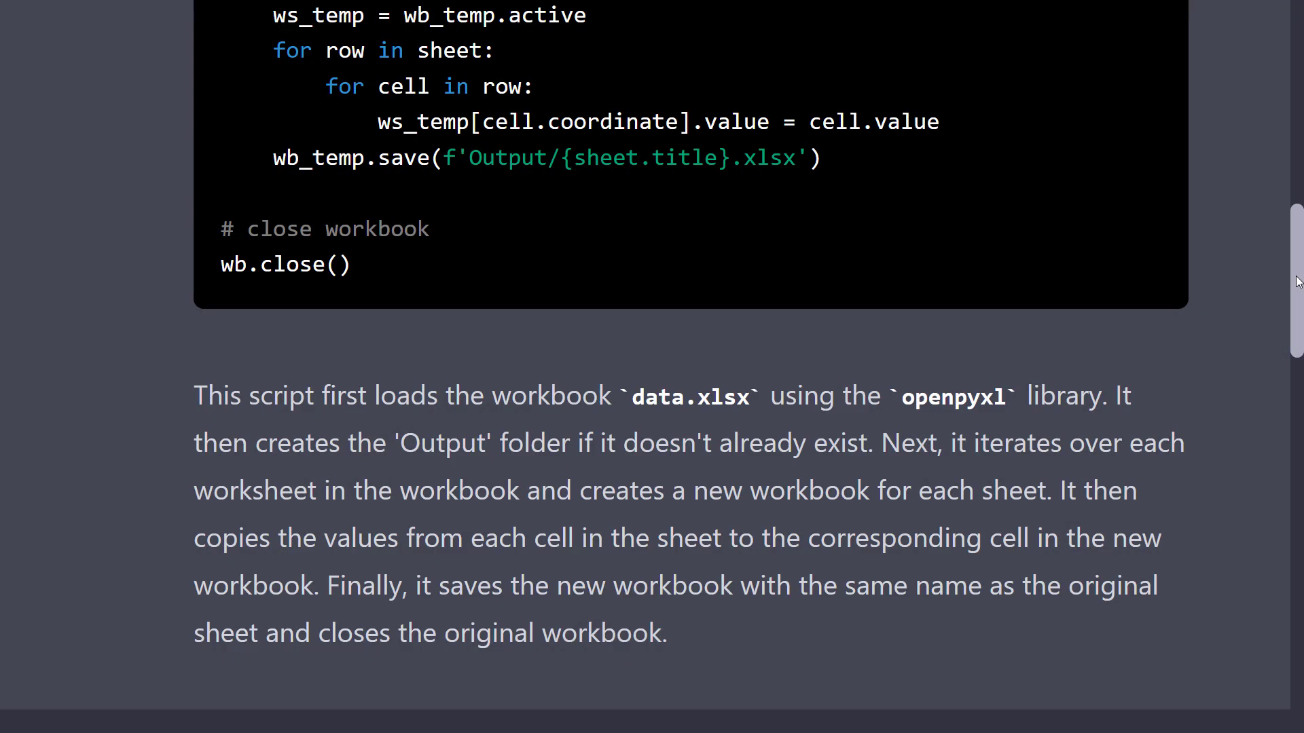
Scroll to ChatGPT's updated script that copies font, border, fill and alignment
drag(1297, 282, 1301, 429)
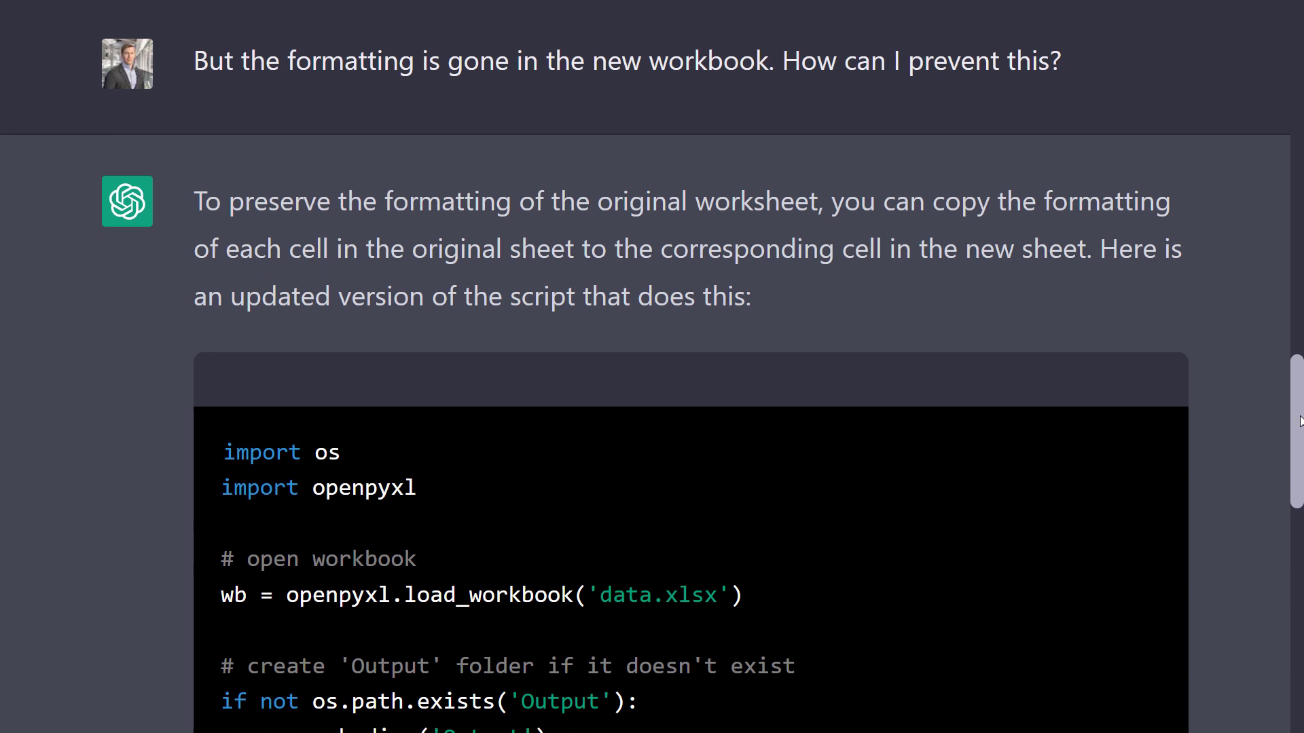
drag(1300, 421, 1300, 562)
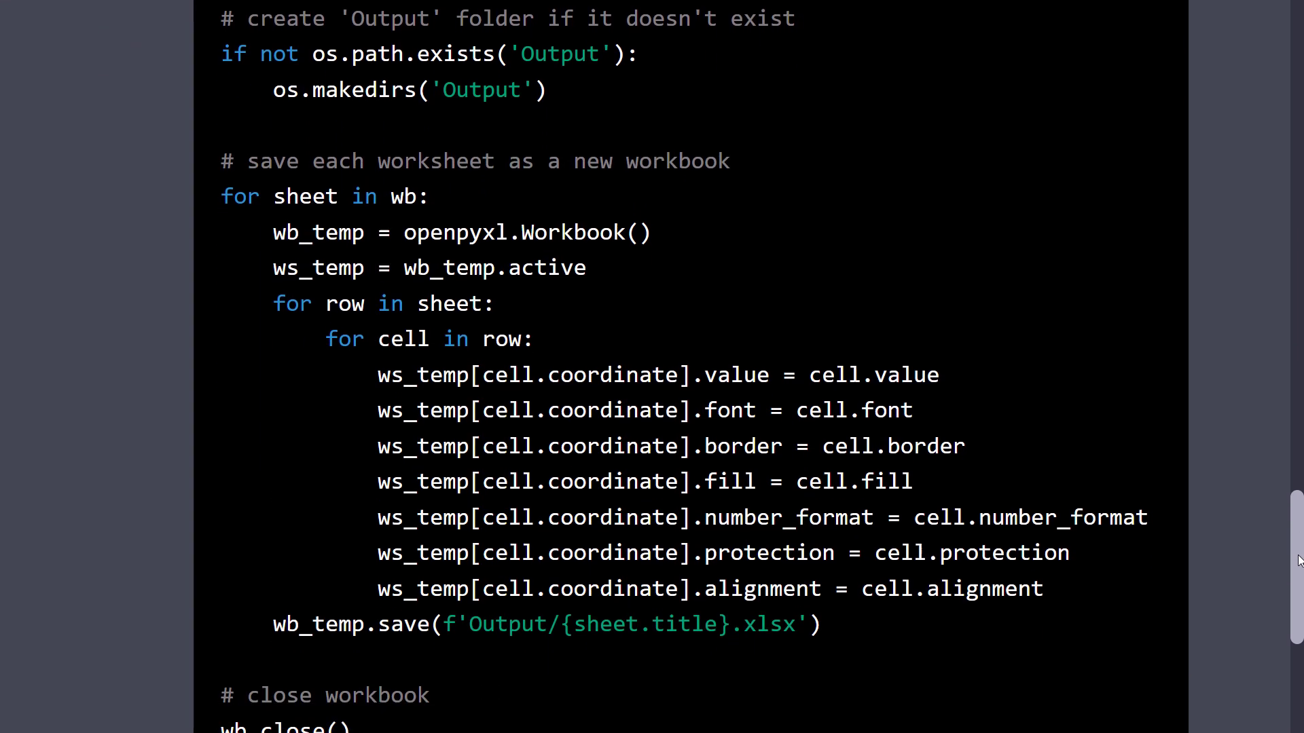
drag(1300, 562, 1300, 626)
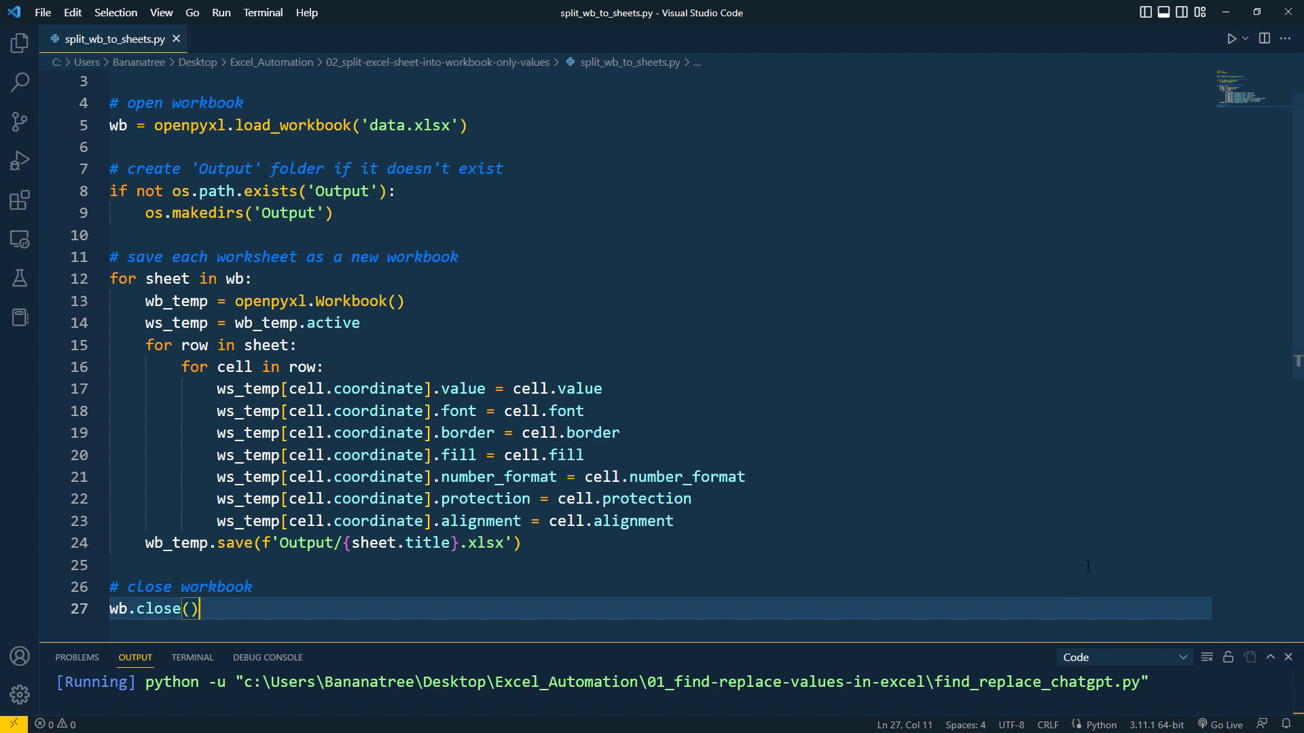
Enlarge the output to read the unhashable StyleProxy TypeError, then show more script code
drag(1032, 636, 1022, 74)
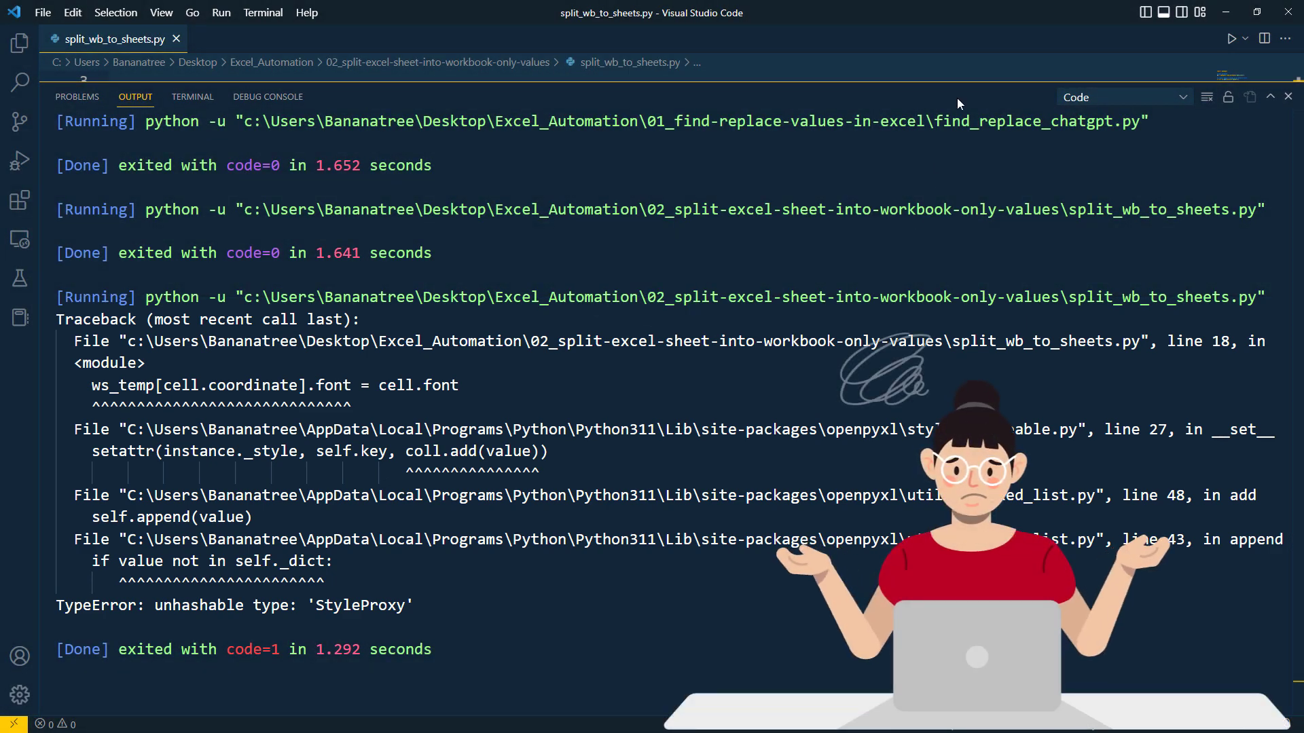
drag(964, 80, 908, 506)
click(902, 440)
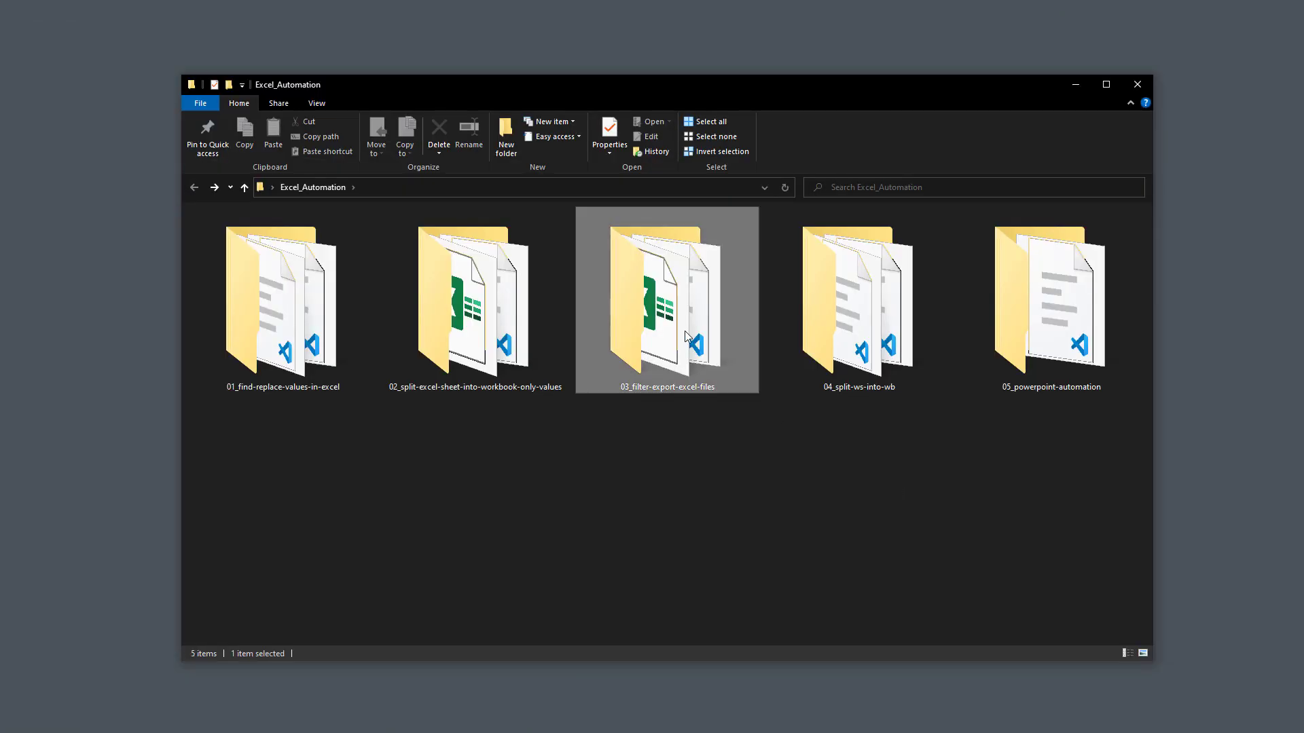
Open Financial_Data.xlsx on its Data sheet and check the Country and Year filter values
double_click(685, 332)
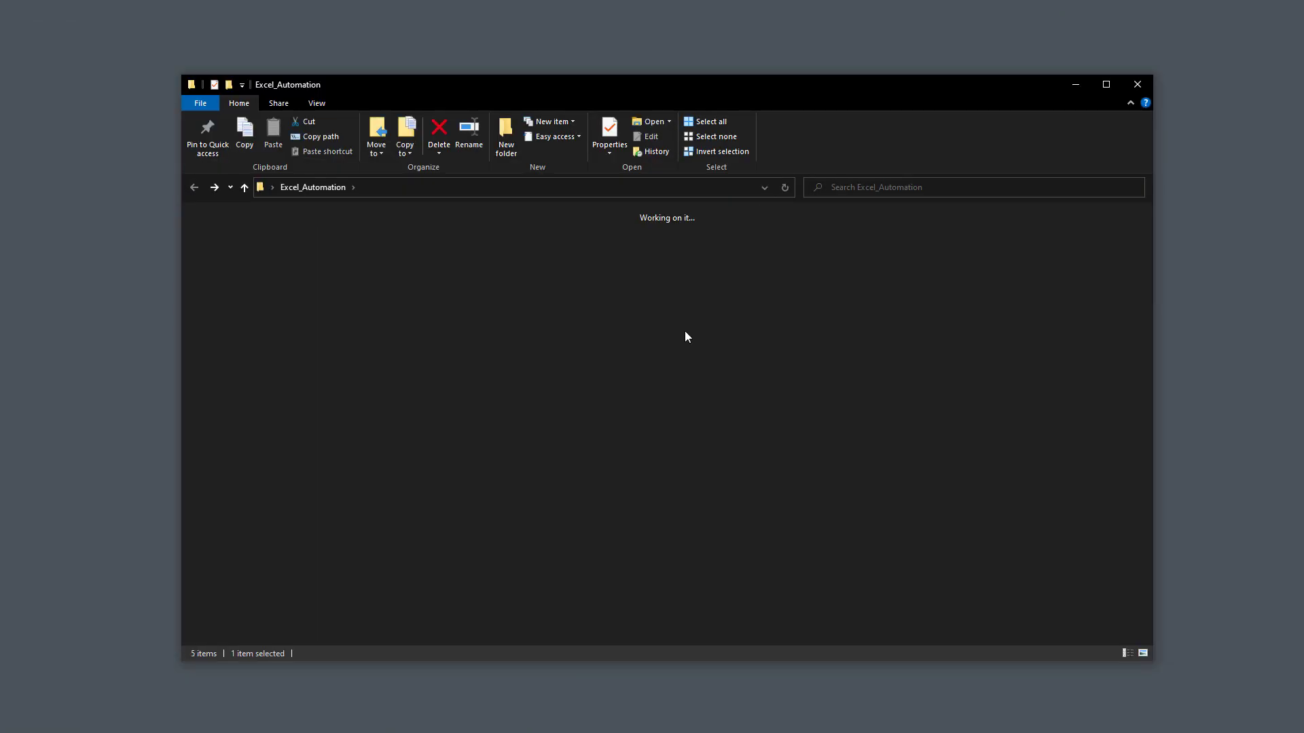
double_click(313, 318)
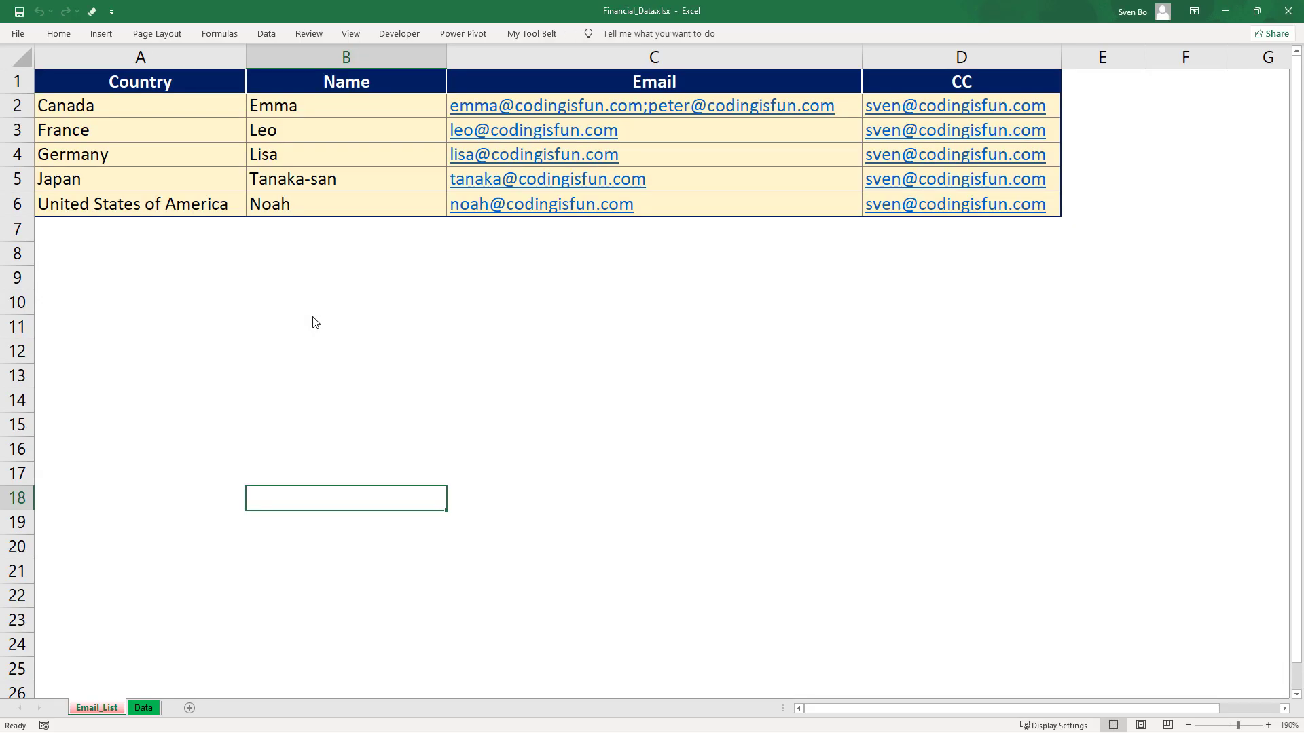
click(156, 710)
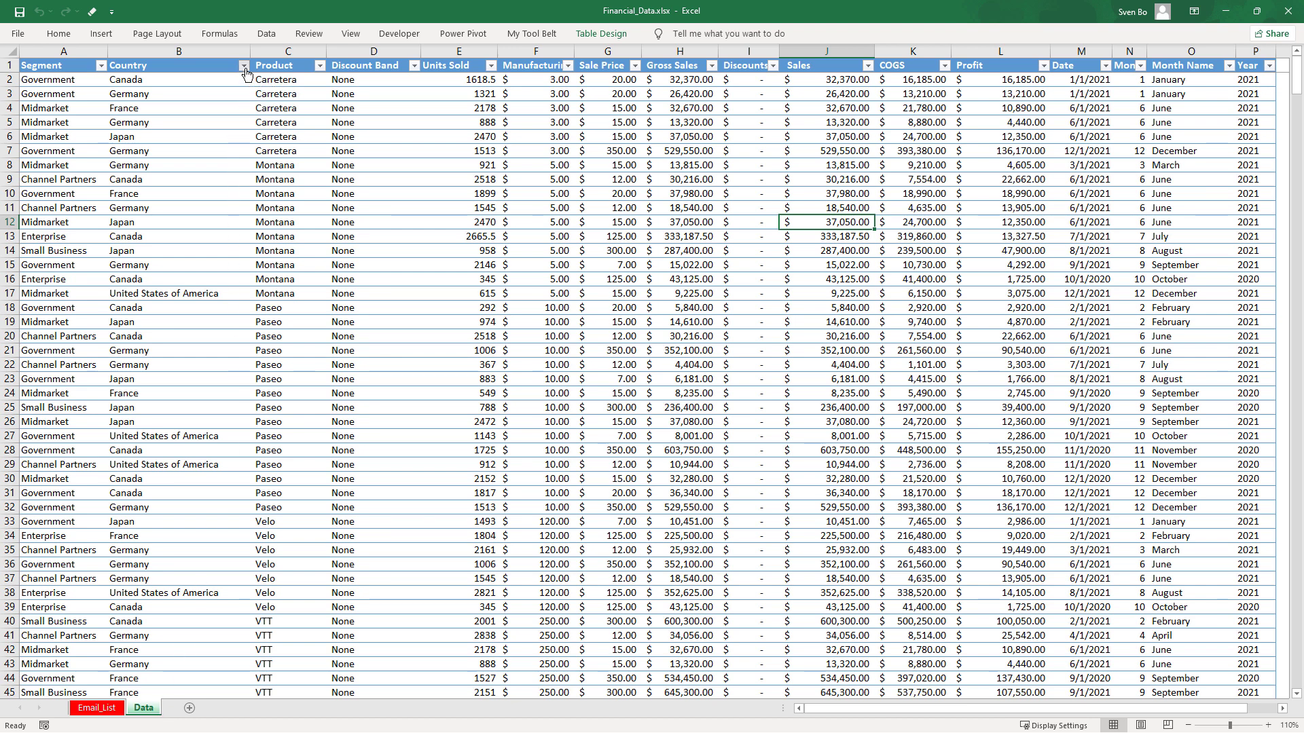
click(243, 65)
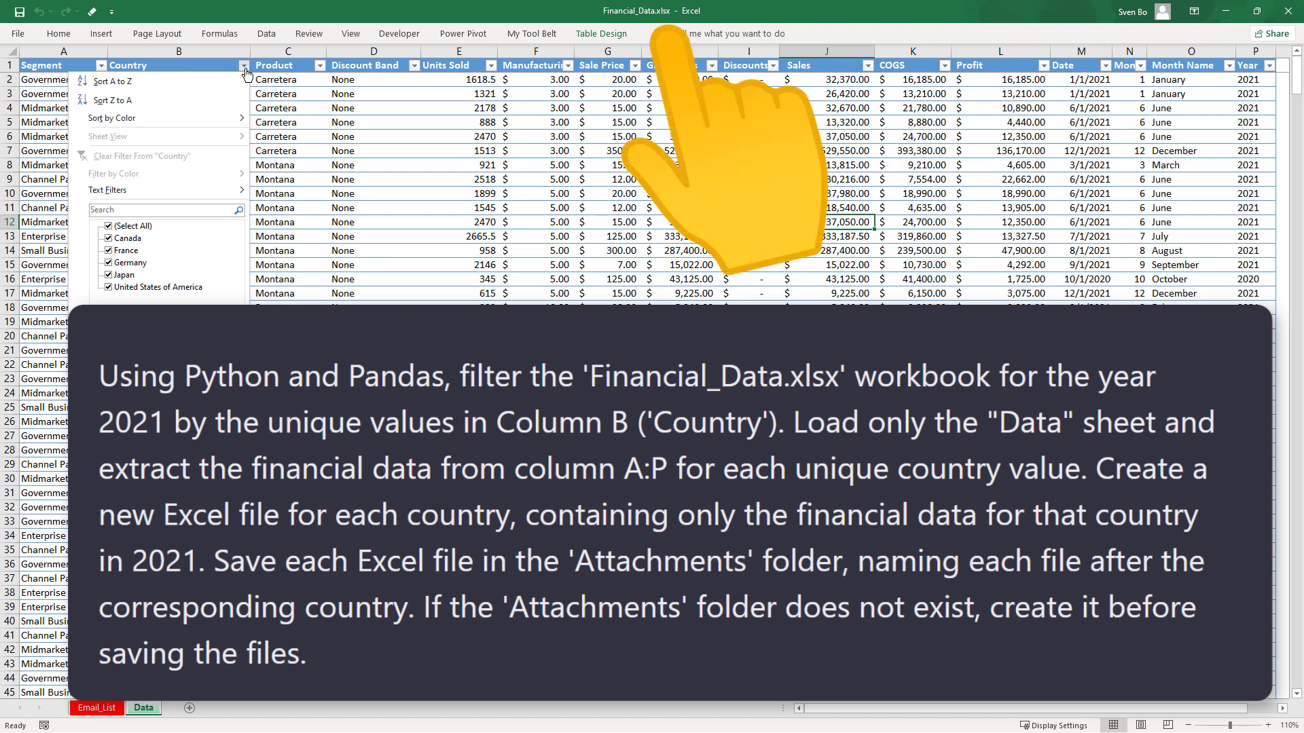
key(Escape)
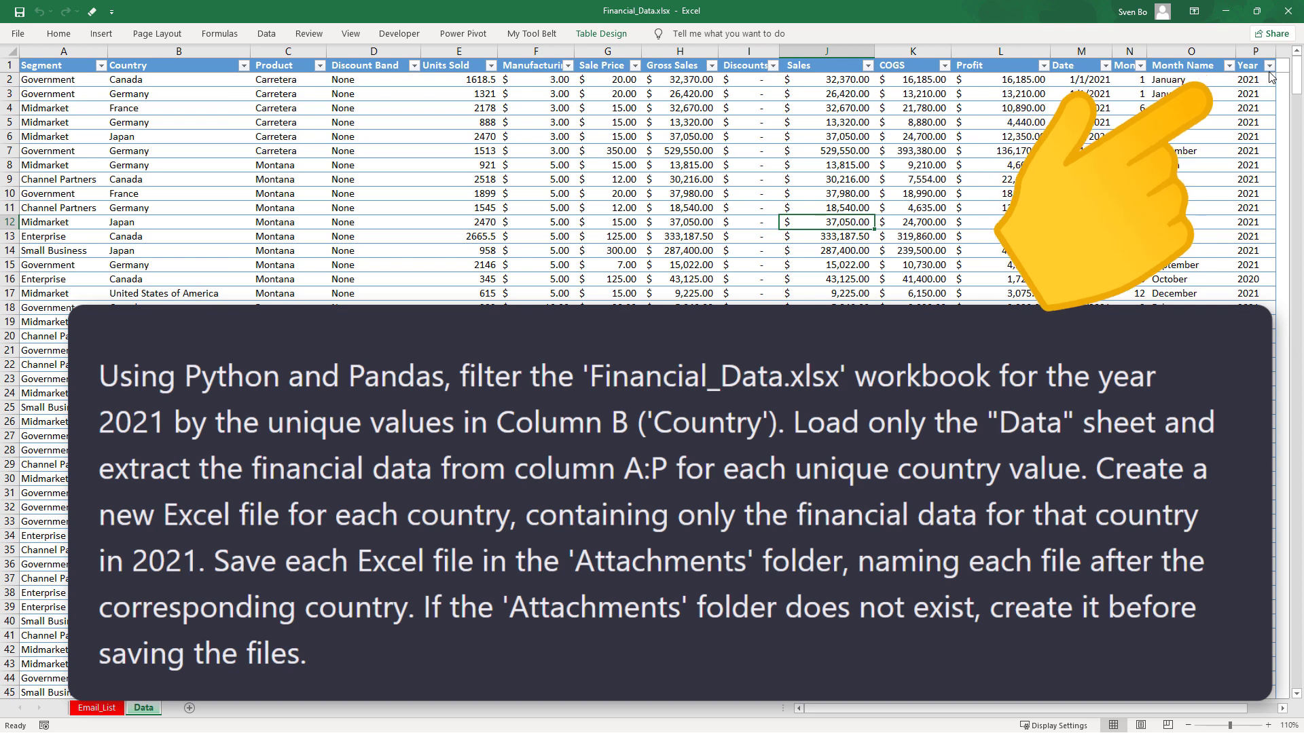
click(1269, 69)
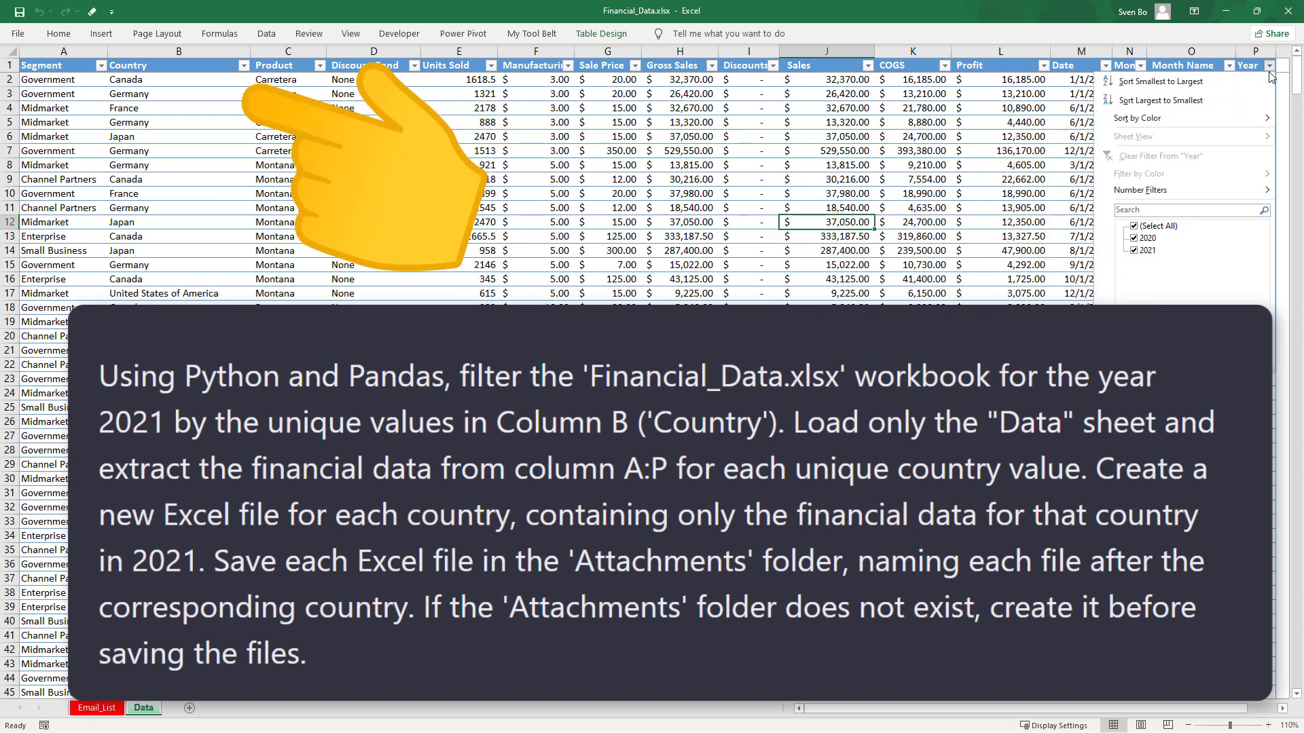
click(1270, 67)
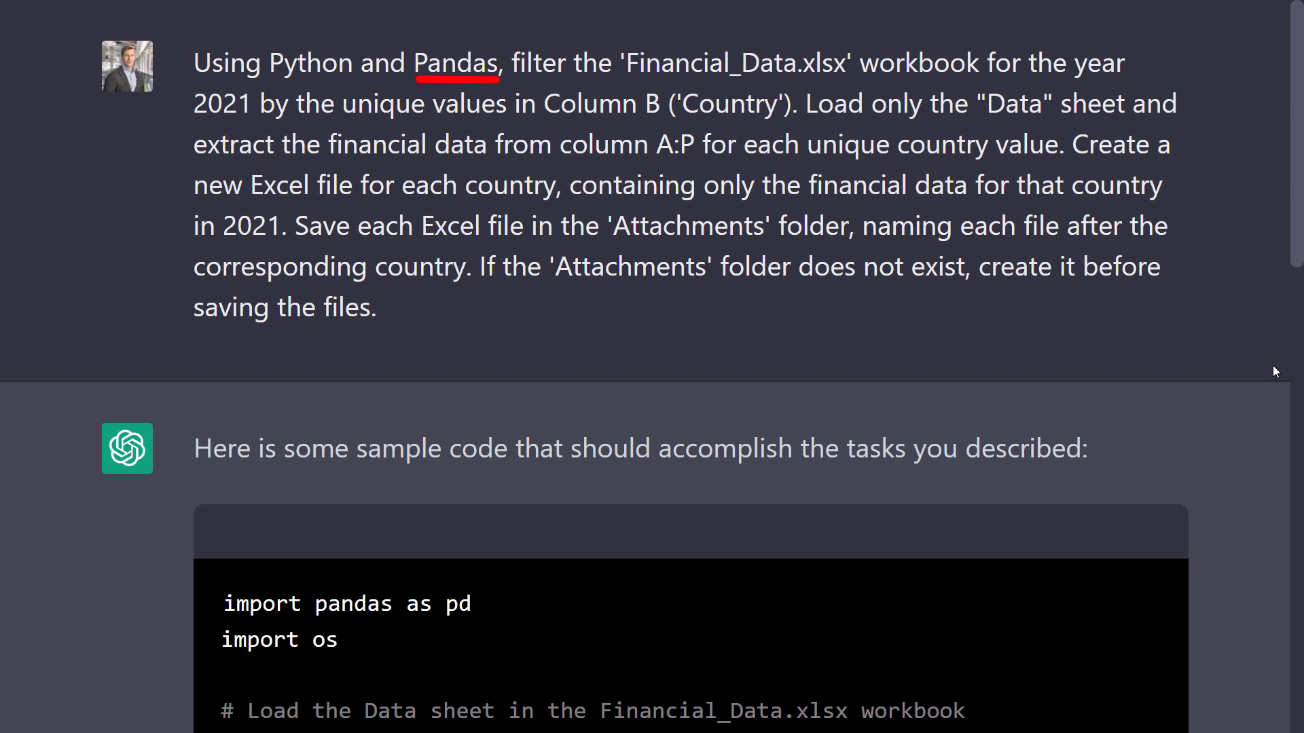
Read through the pandas code that keeps 2021 rows and saves one workbook per country
drag(1296, 251, 1296, 417)
scroll(1274, 491, down, 2)
scroll(1273, 490, down, 2)
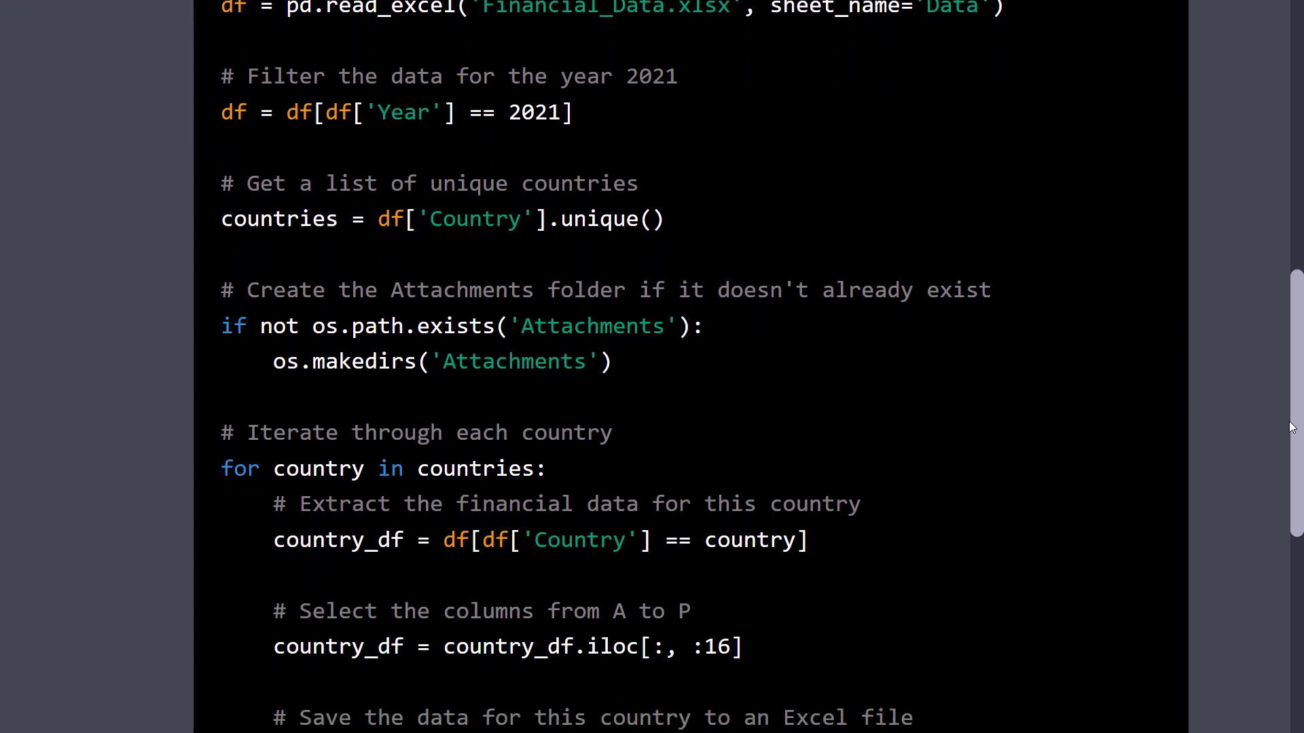
scroll(1273, 490, down, 4)
scroll(1273, 490, down, 3)
scroll(1268, 552, down, 2)
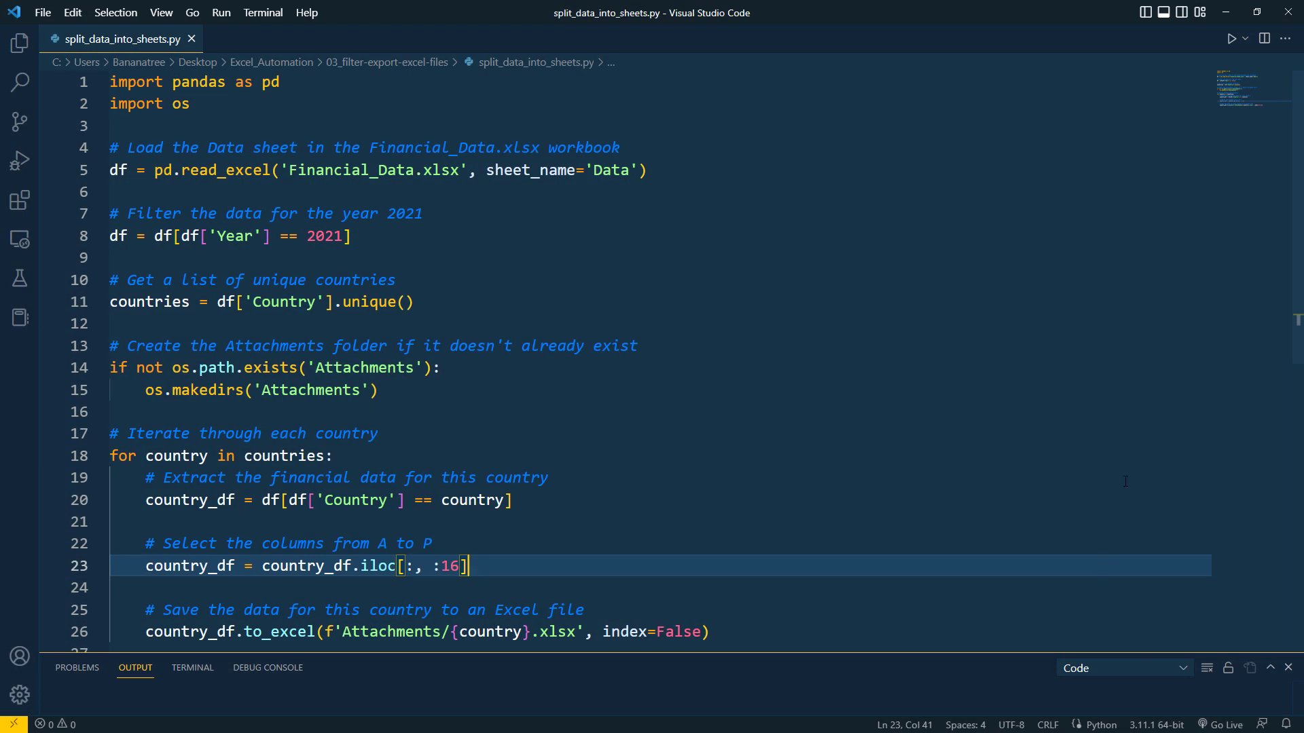
Run the country-splitting script and open Canada.xlsx from the Attachments folder
click(1231, 39)
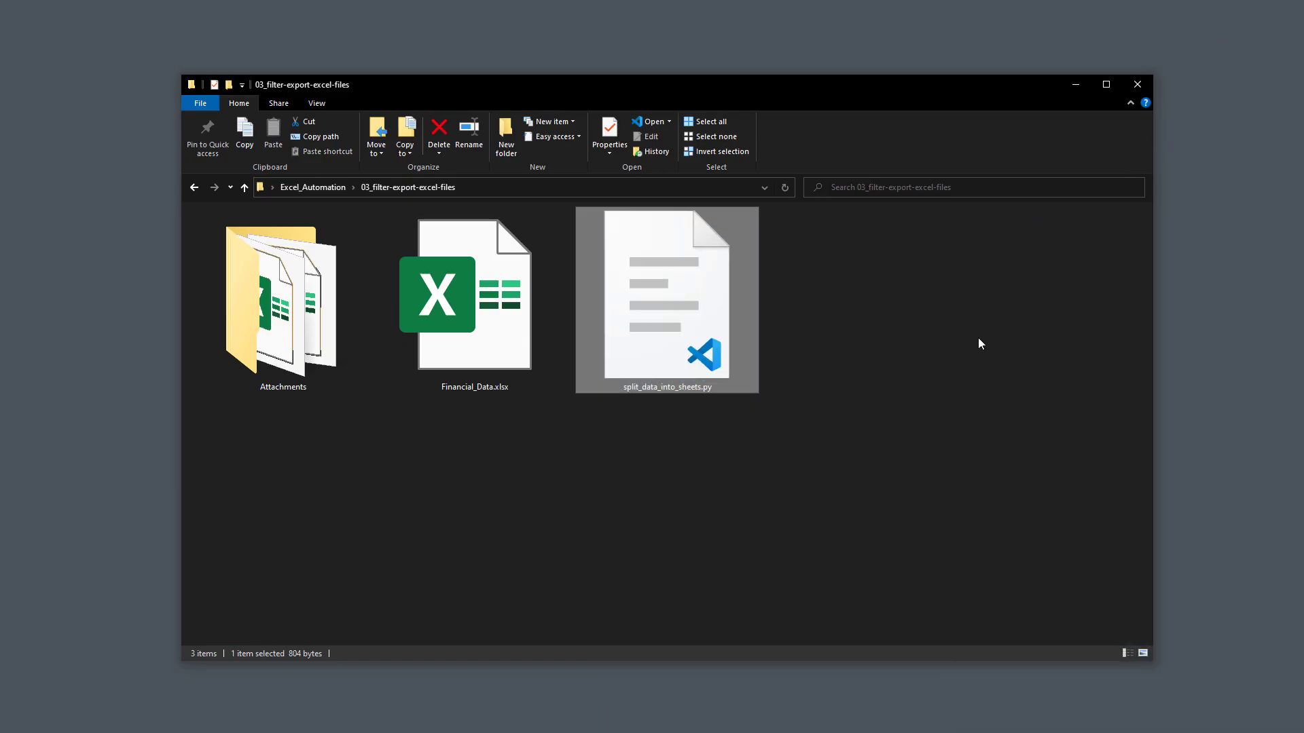
double_click(321, 319)
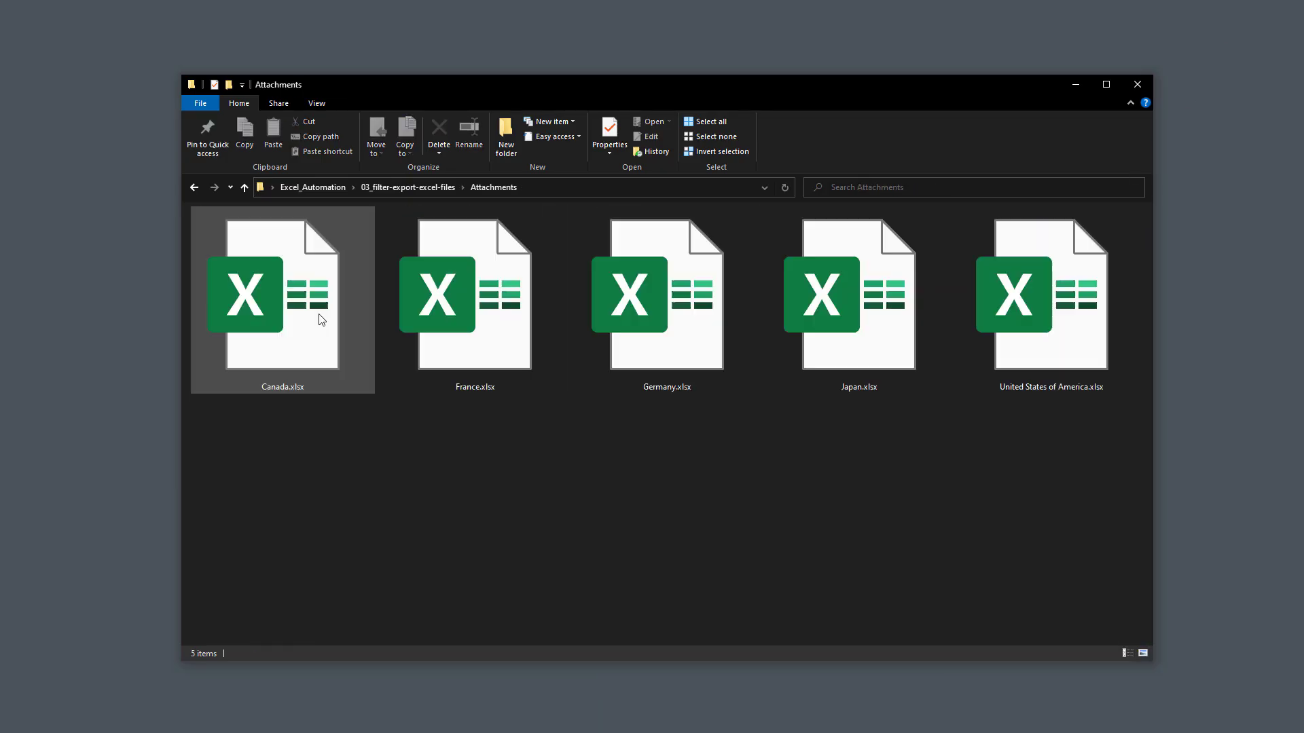
double_click(321, 319)
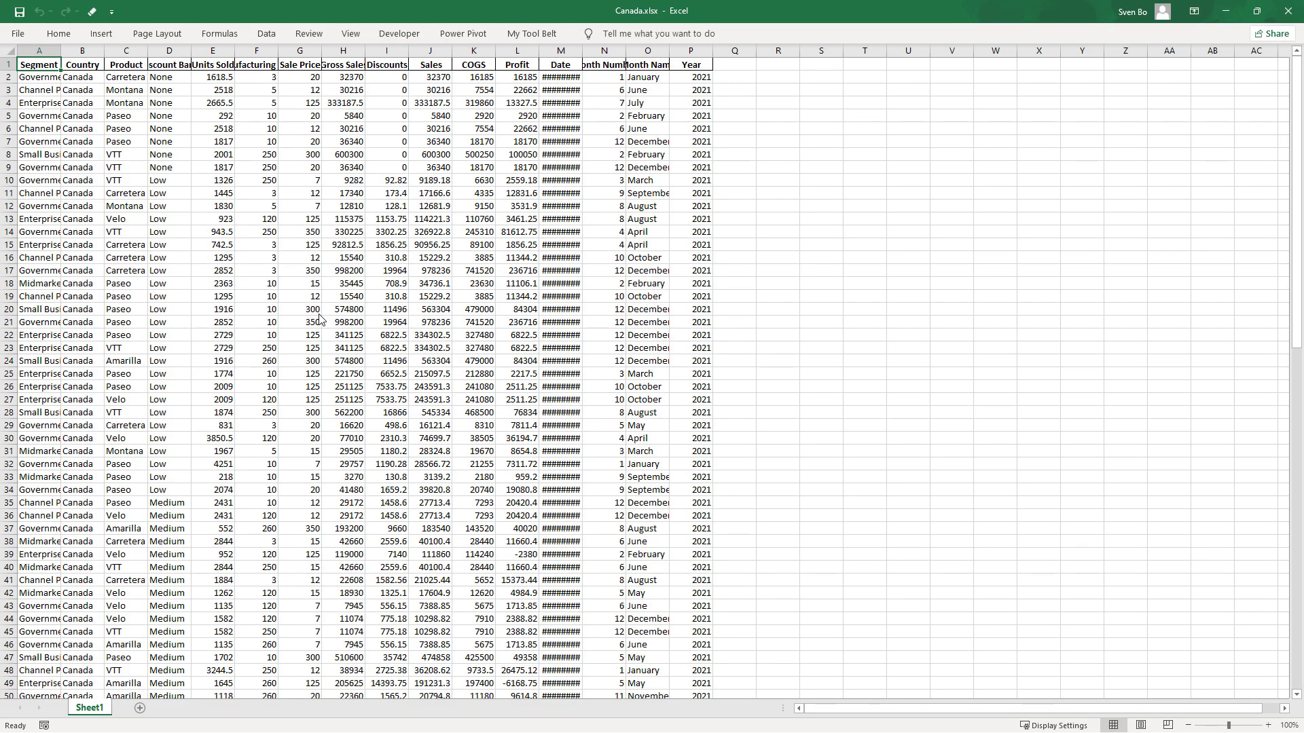
Autofit all columns in Canada.xlsx and turn on filtering for the header row
key(ctrl+a)
double_click(61, 51)
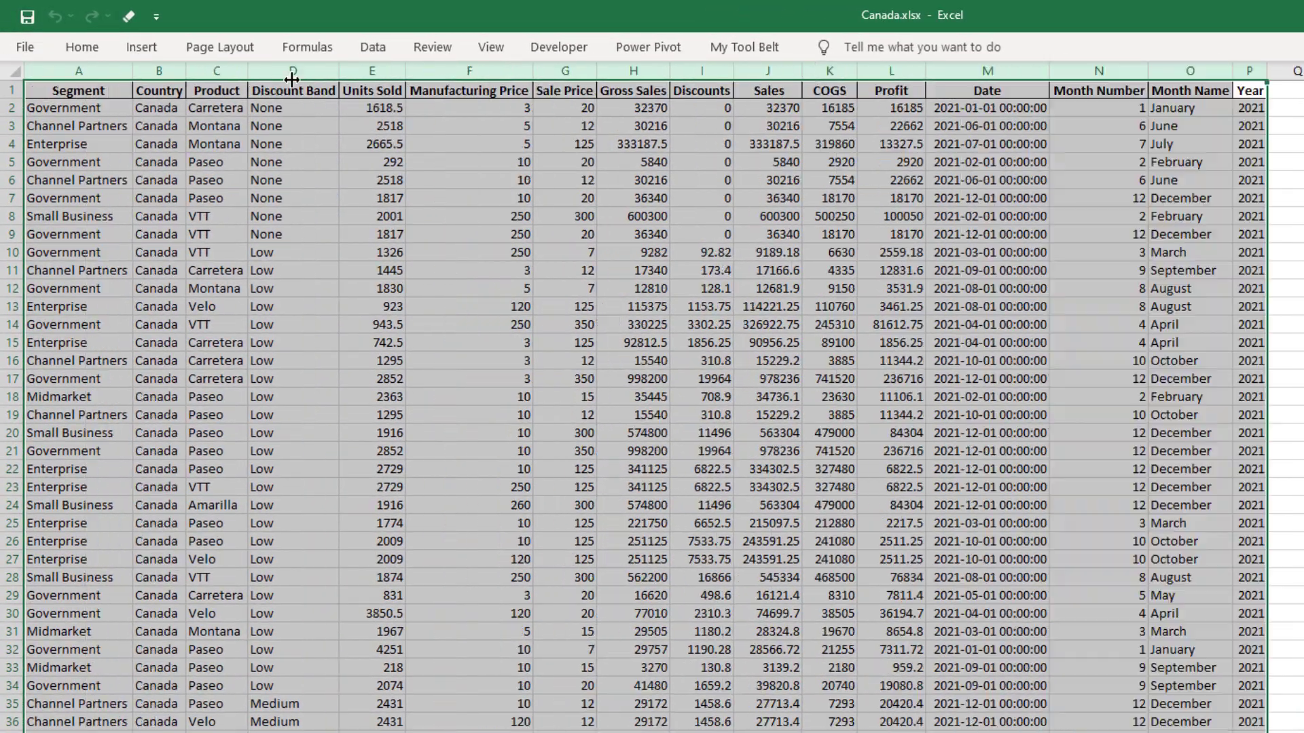
click(272, 34)
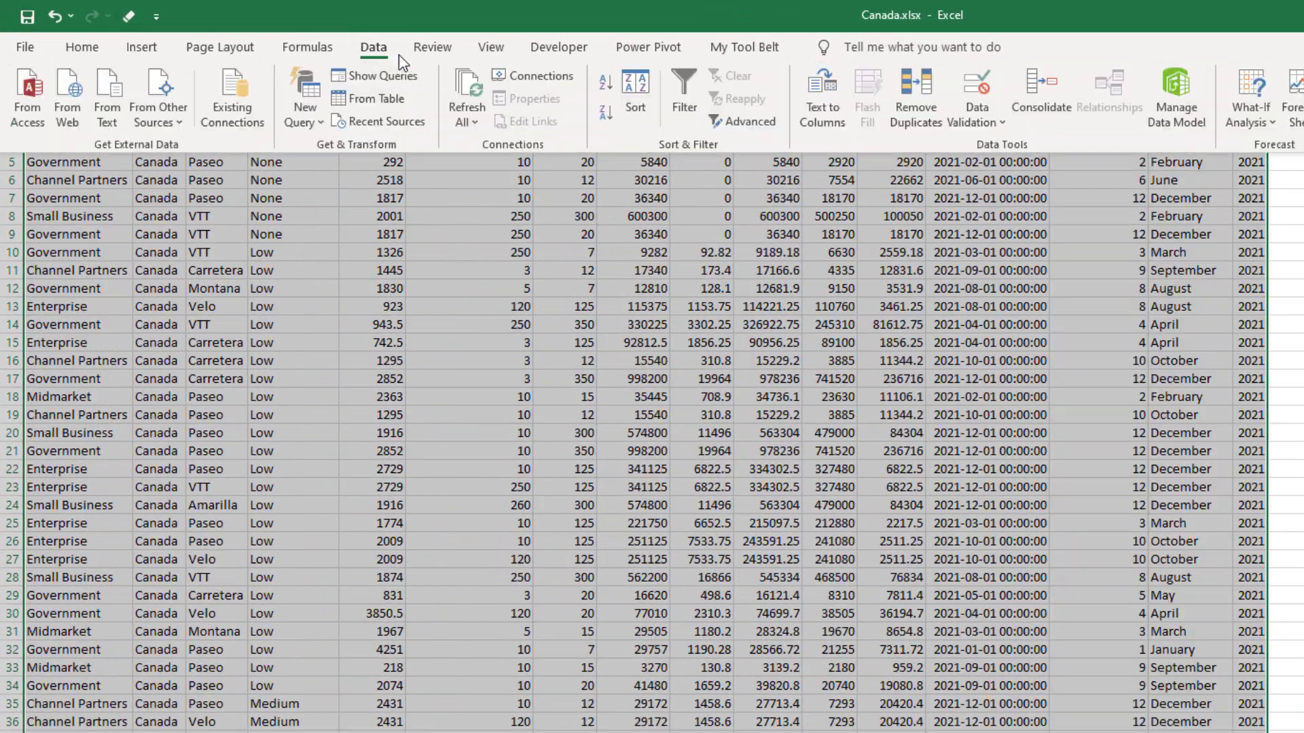
click(684, 95)
click(372, 197)
Confirm the Country and Year filters list only Canada and 2021, then close the workbook
click(177, 90)
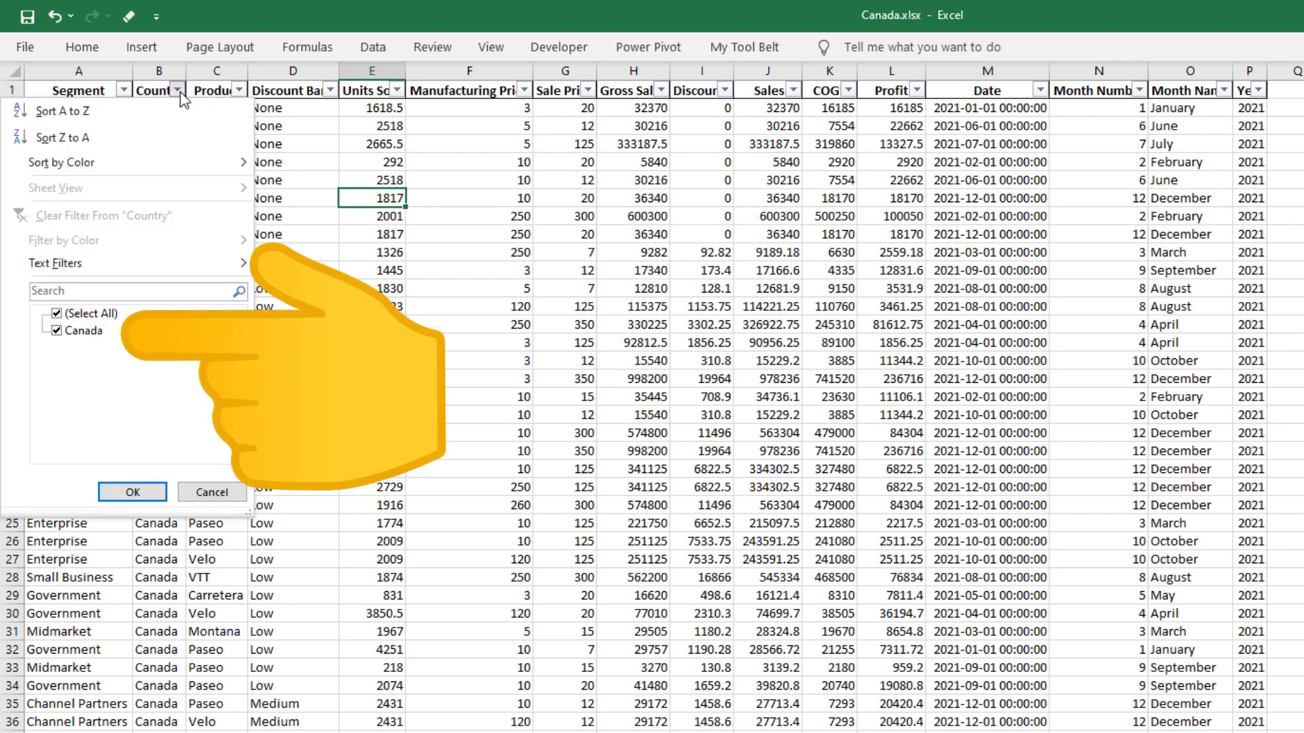
click(178, 90)
click(1259, 90)
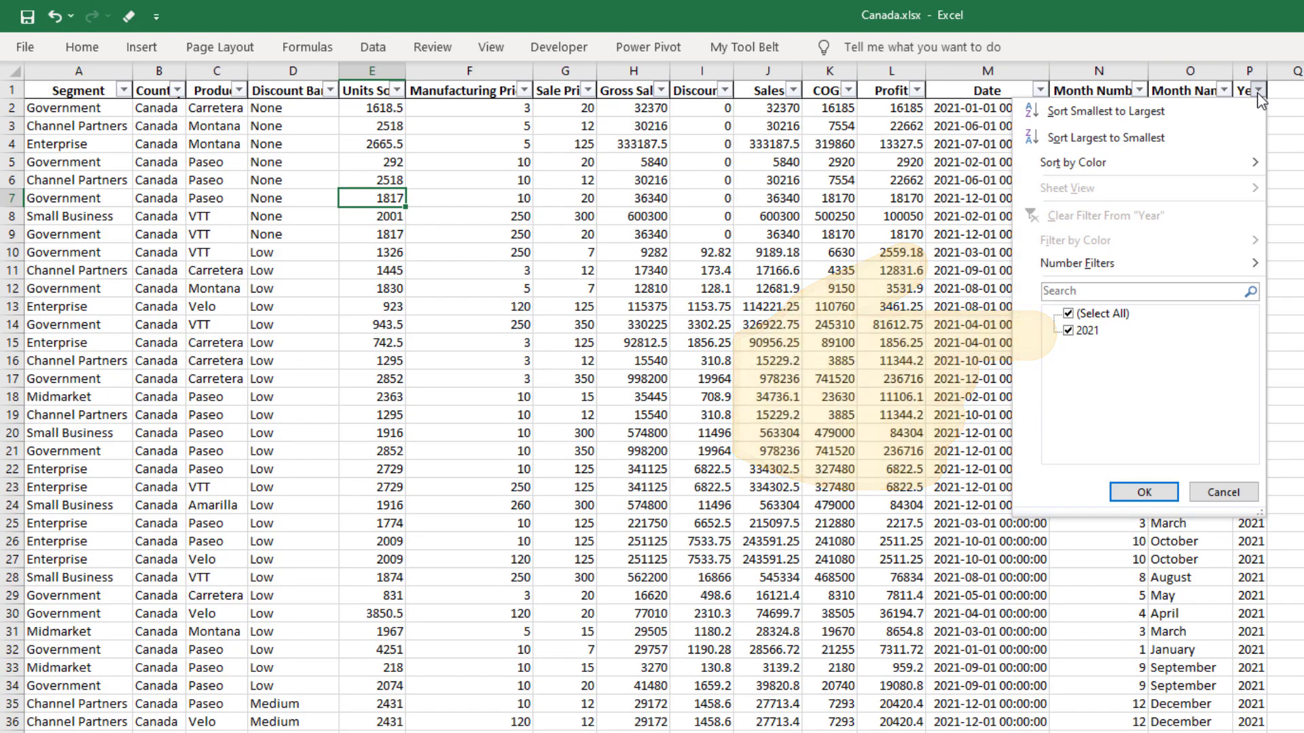
key(Escape)
click(1013, 154)
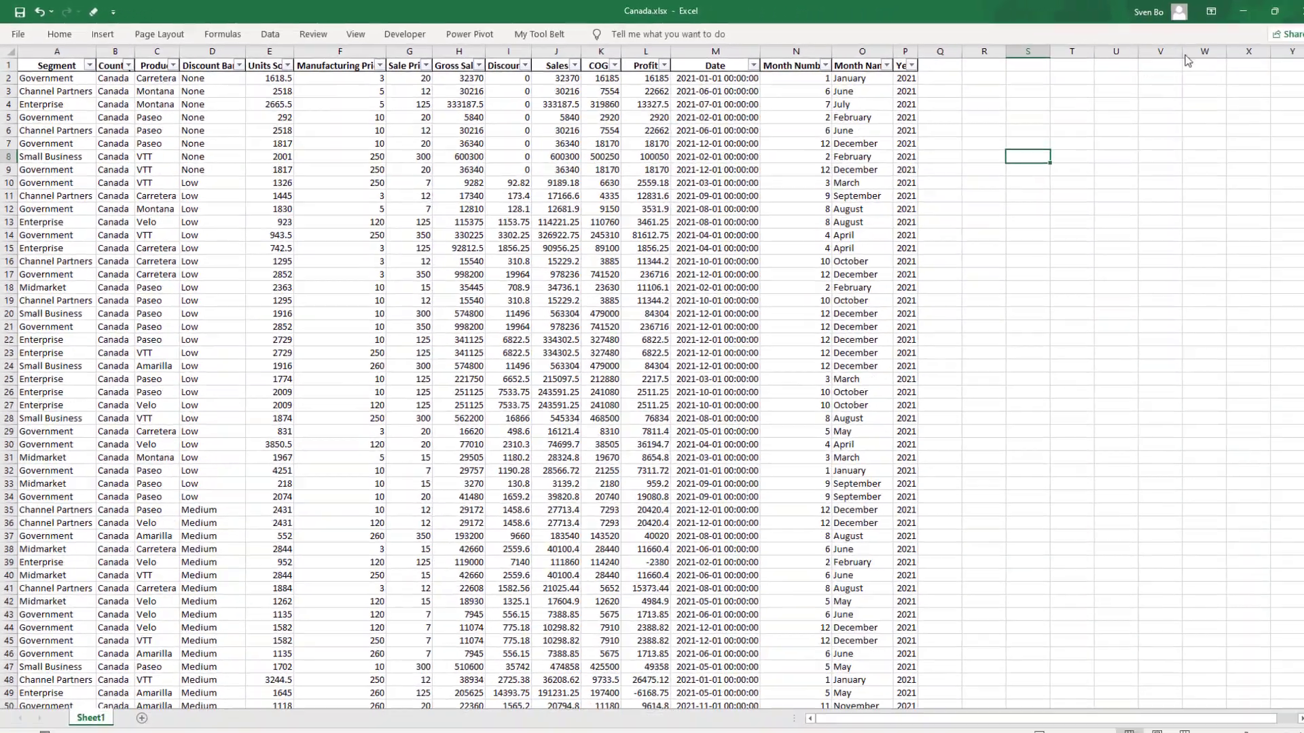
click(1286, 19)
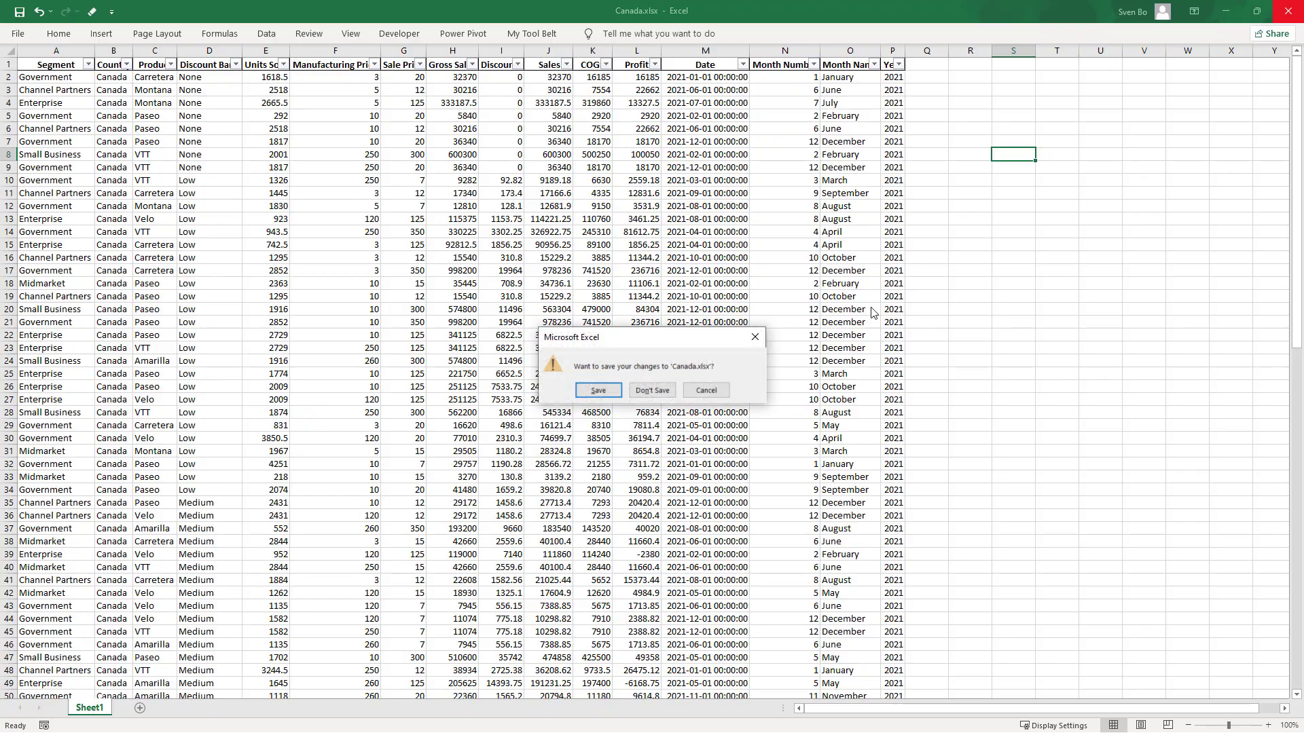
Close Canada.xlsx without saving and go to the 04_split-ws-into-wb folder
click(656, 388)
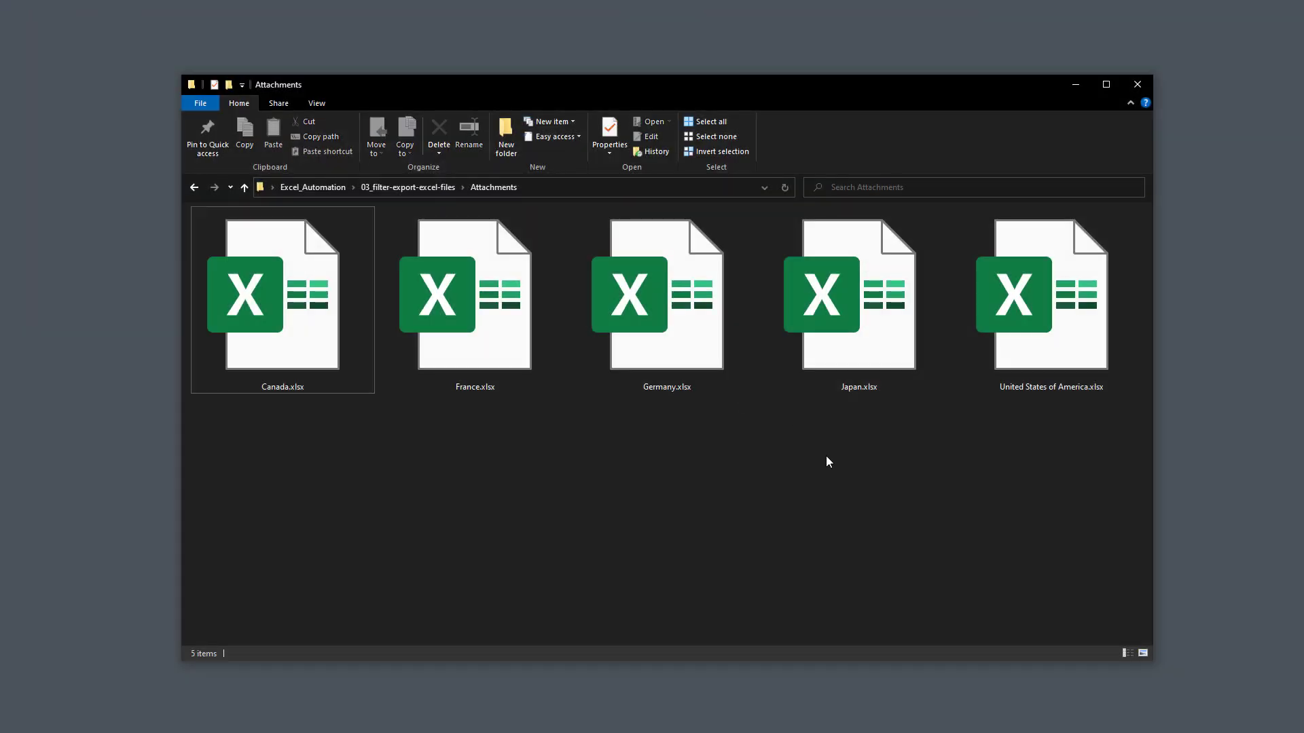
key(alt+Left)
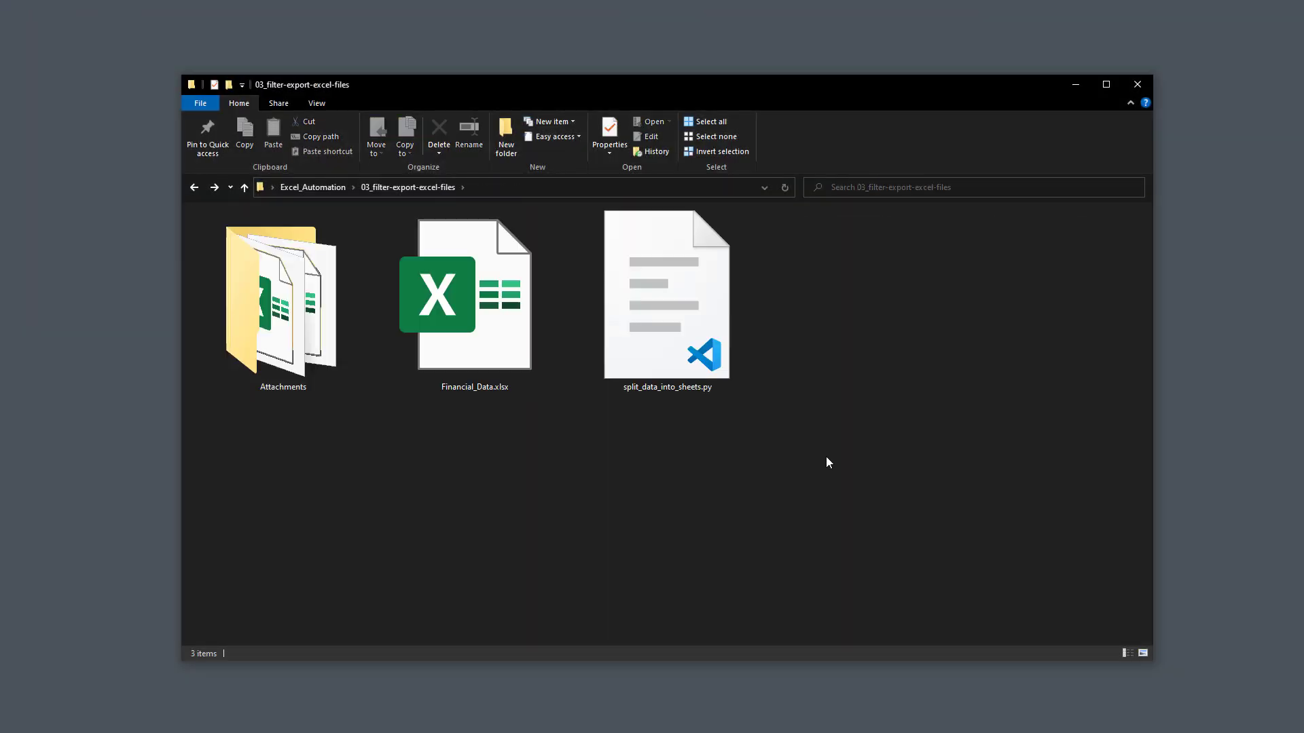
key(alt+Left)
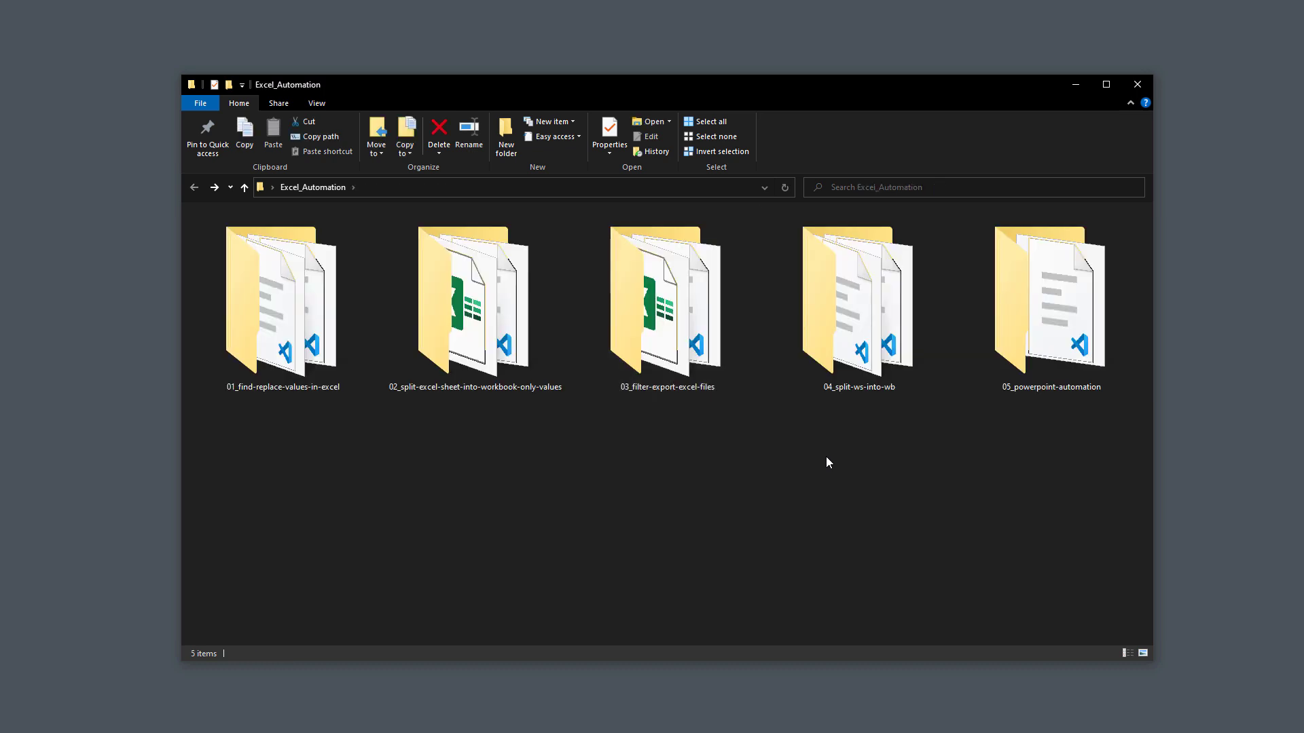
double_click(876, 340)
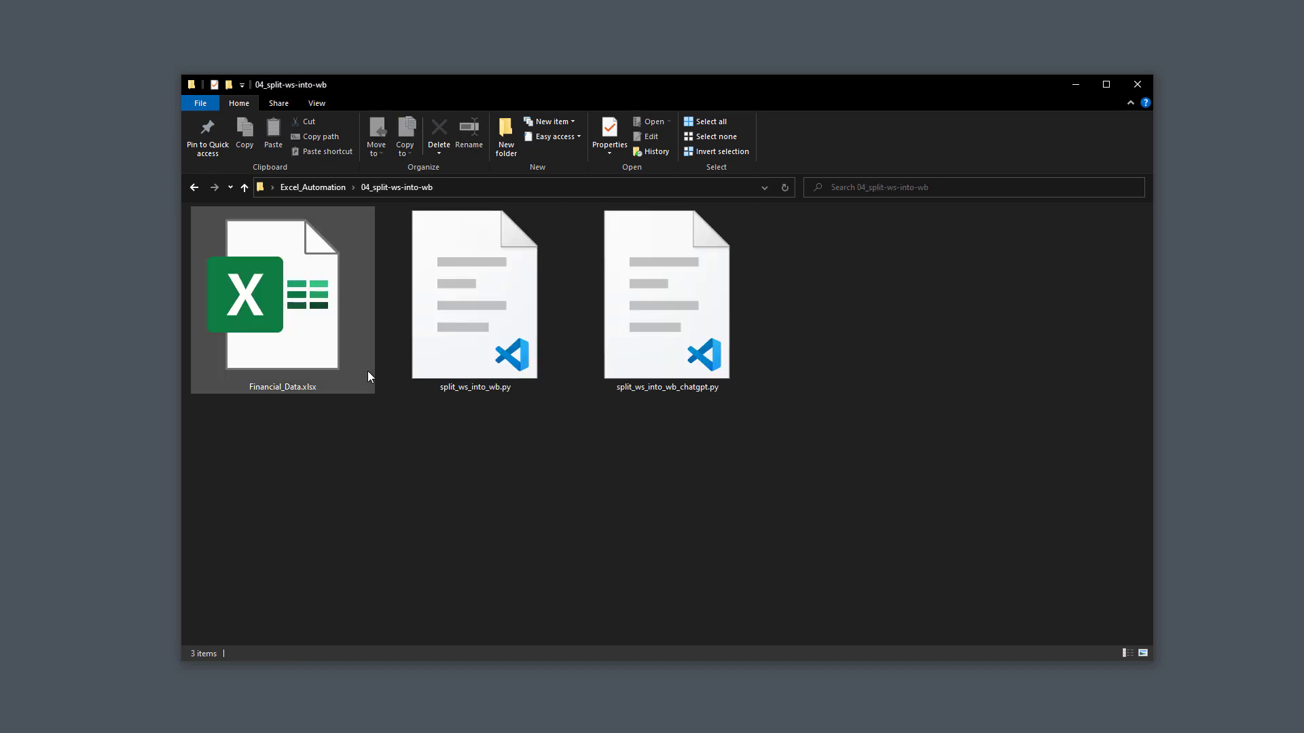
Preview the Data sheet of Financial_Data.xlsx, then open split_ws_into_wb.py in VS Code
double_click(309, 338)
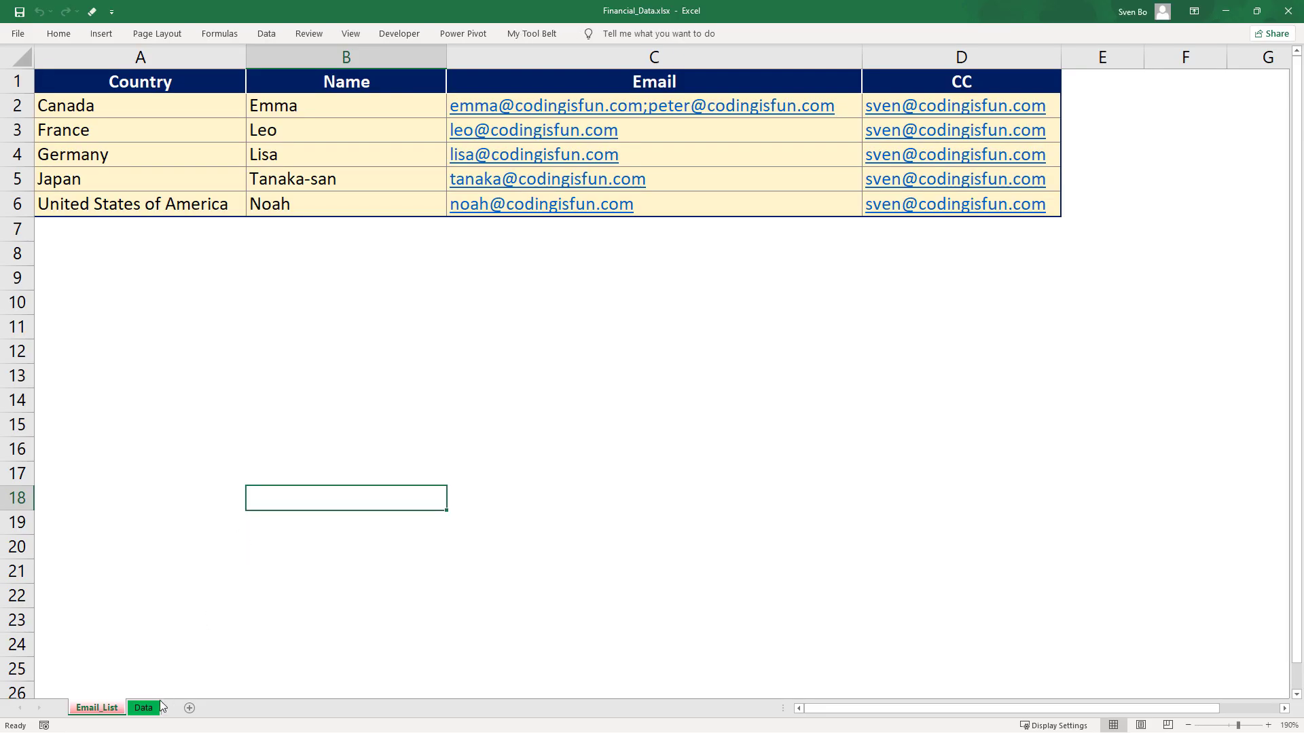
click(144, 708)
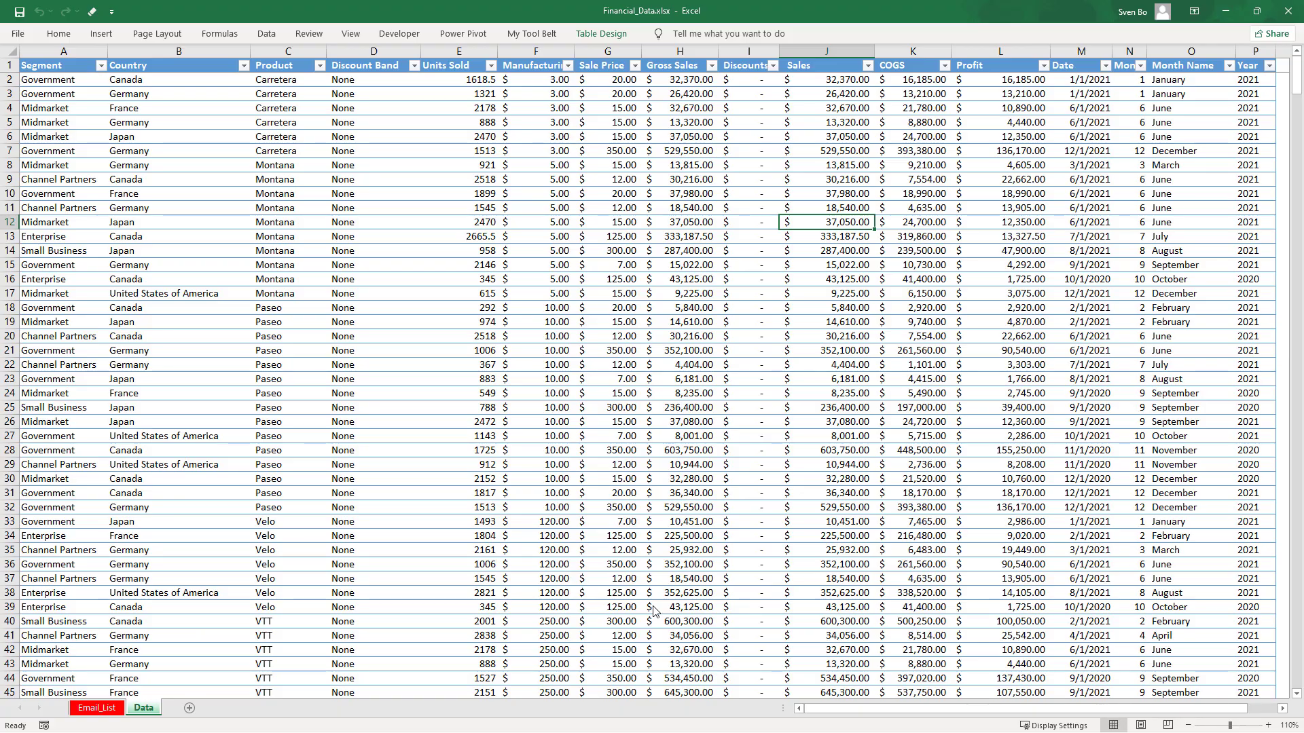
click(1288, 11)
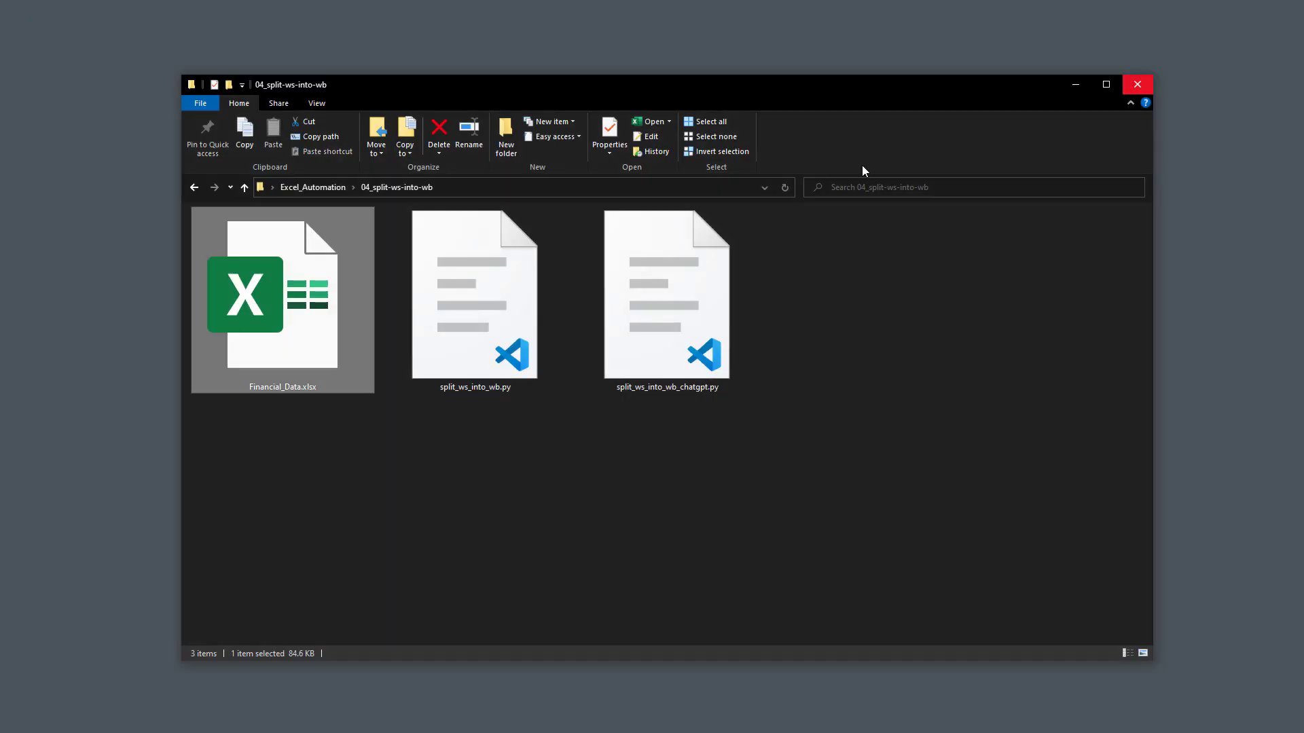
double_click(487, 298)
click(488, 298)
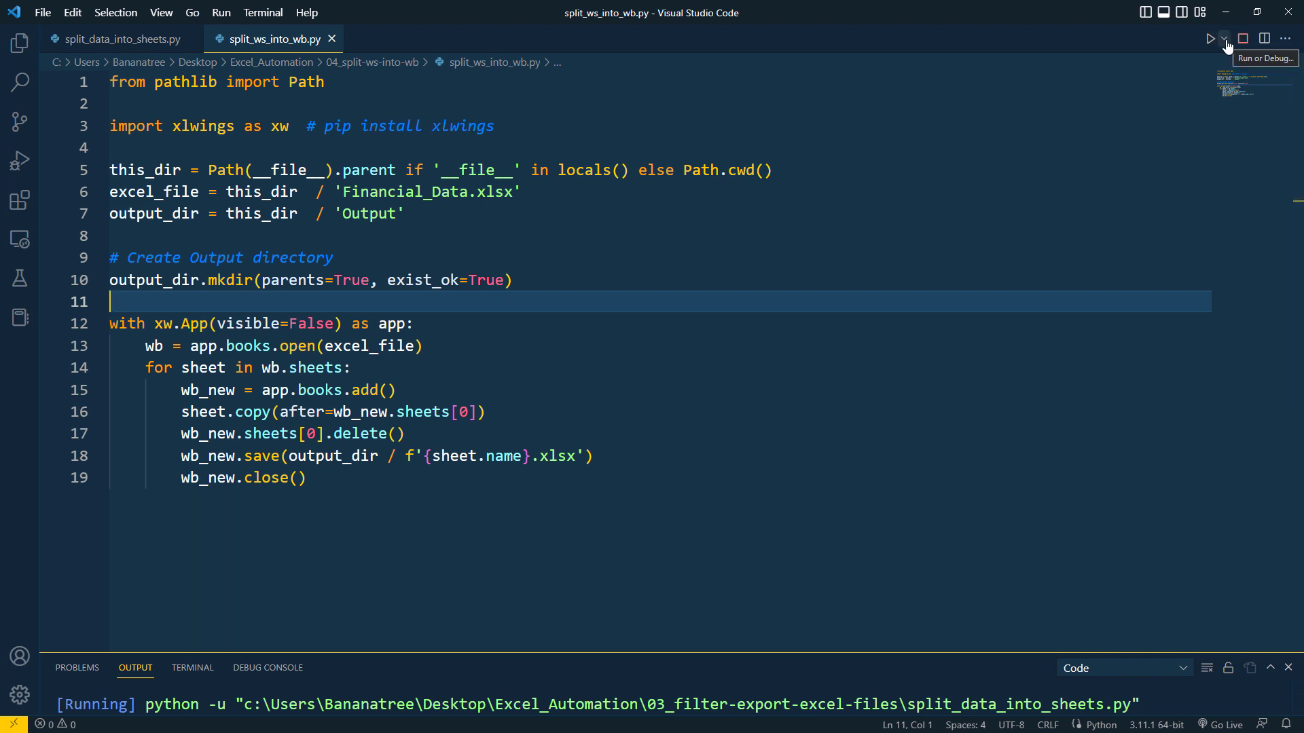
Run the worksheet-splitting script and open Output\Data.xlsx in Excel
click(1226, 11)
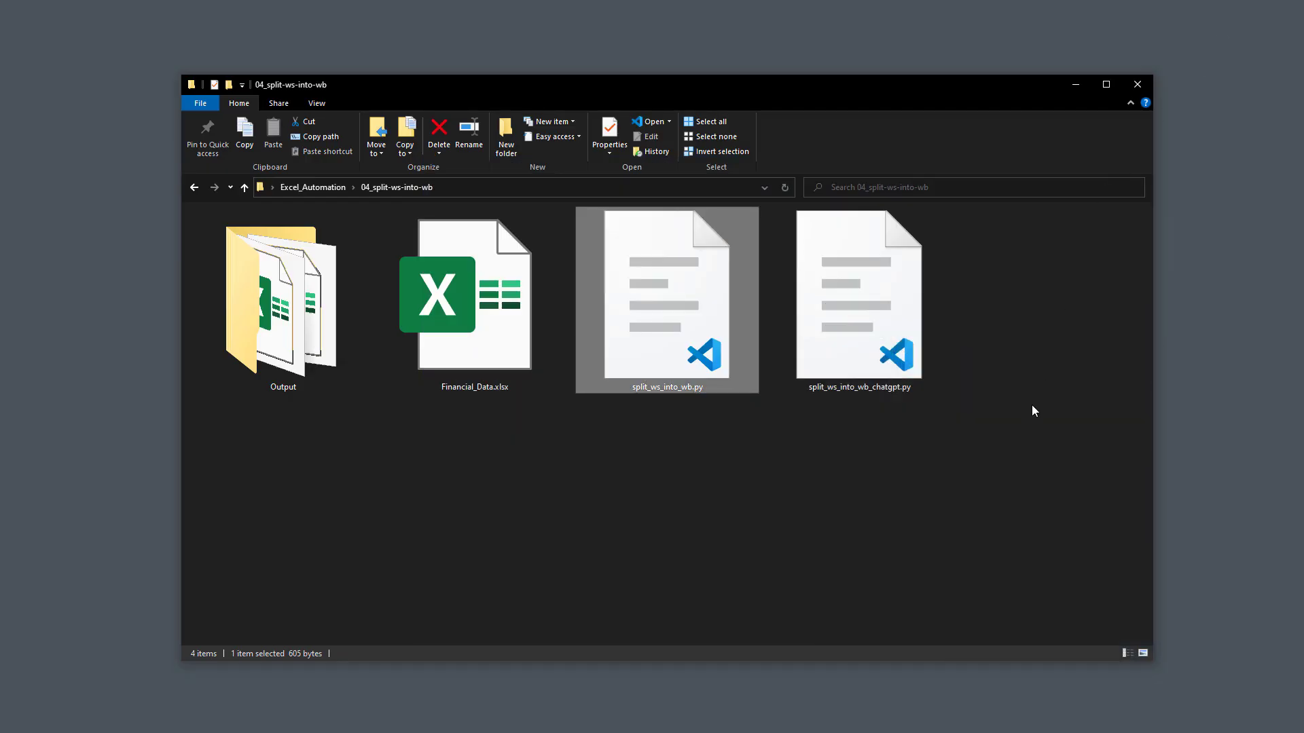
double_click(325, 331)
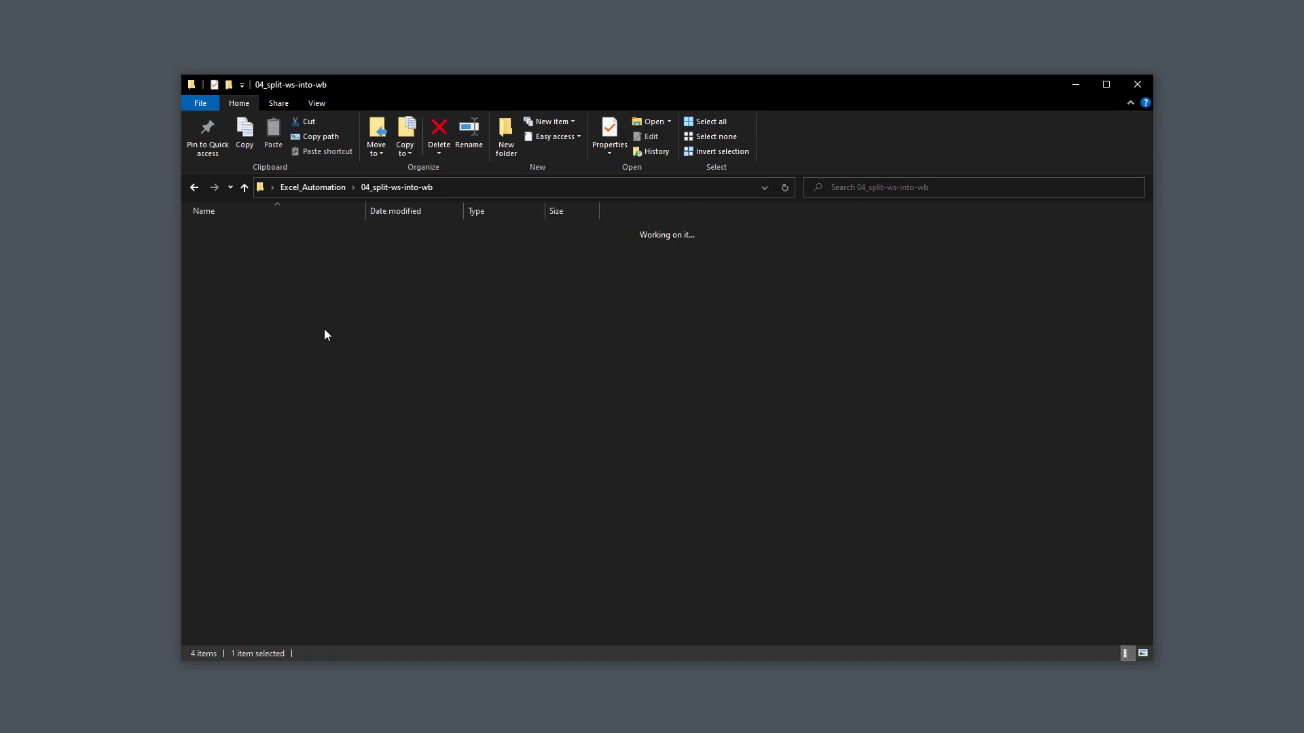
click(302, 314)
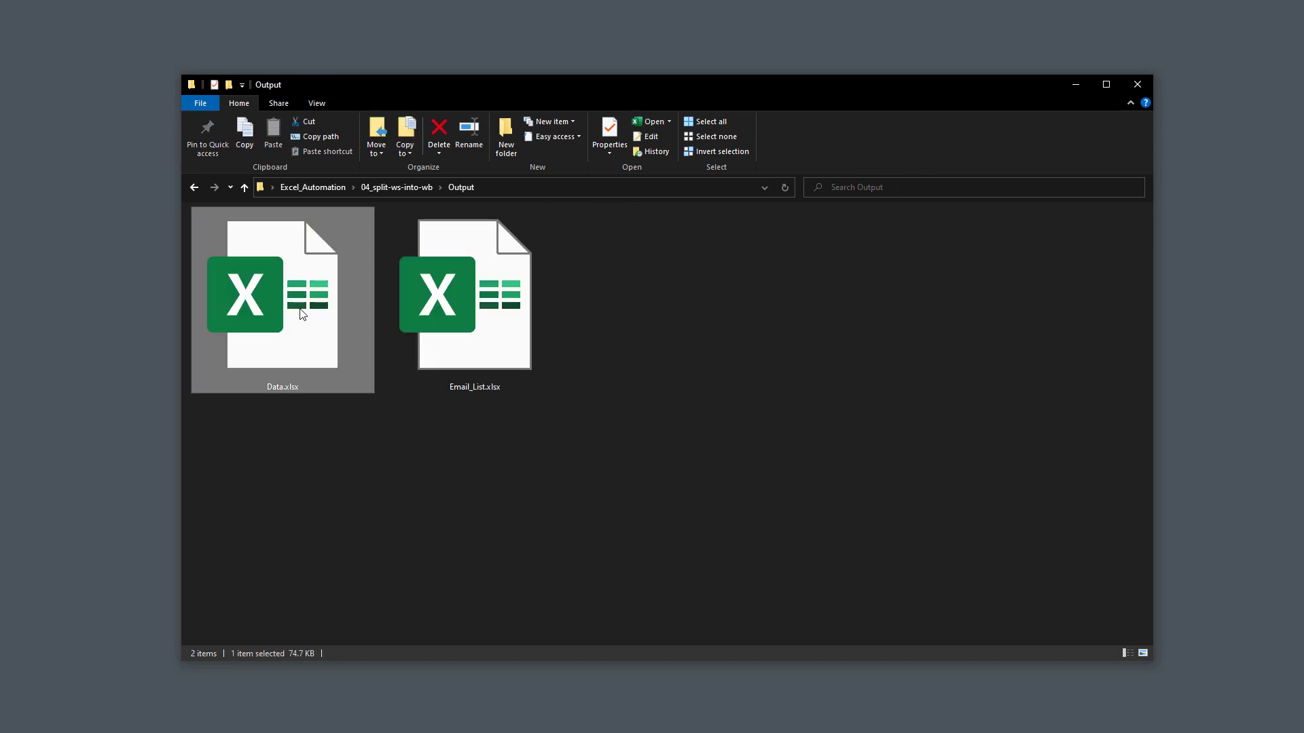
double_click(302, 313)
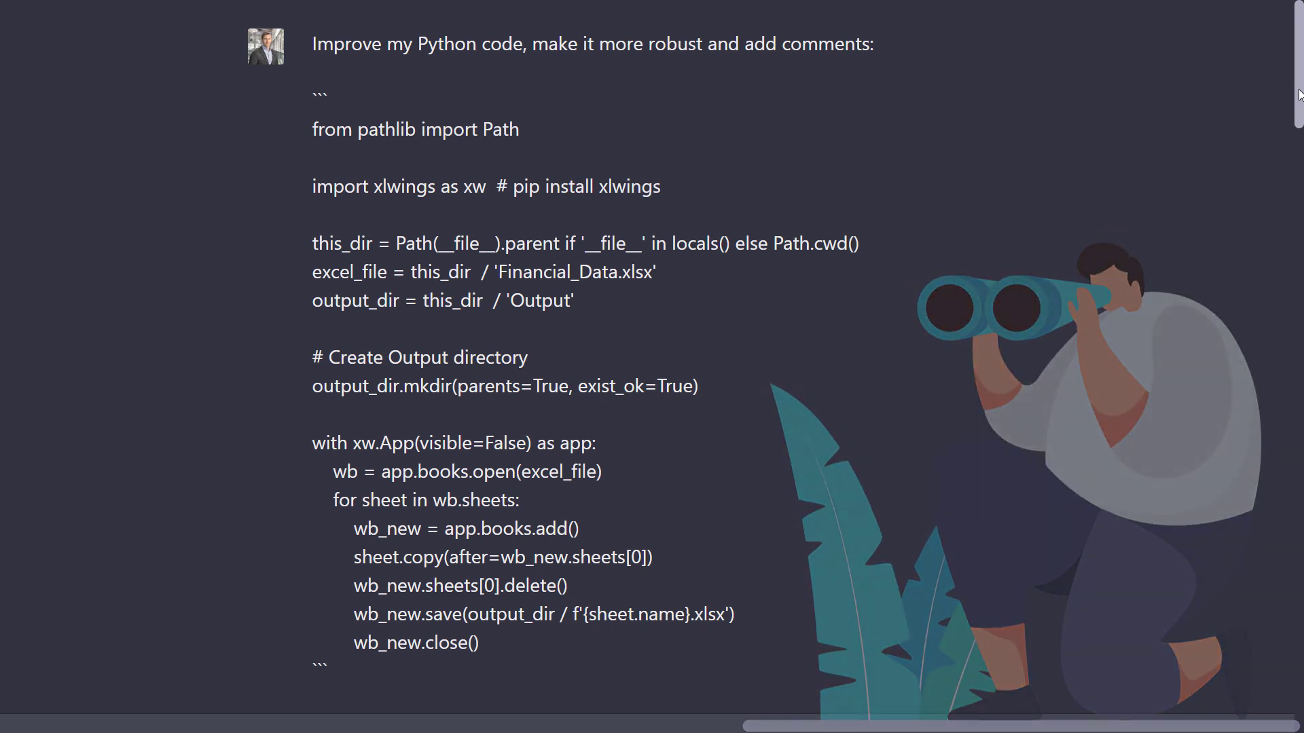
Zoom the browser out and scroll past the commented code to the split_excel_workbook function answer
drag(1298, 95, 1292, 215)
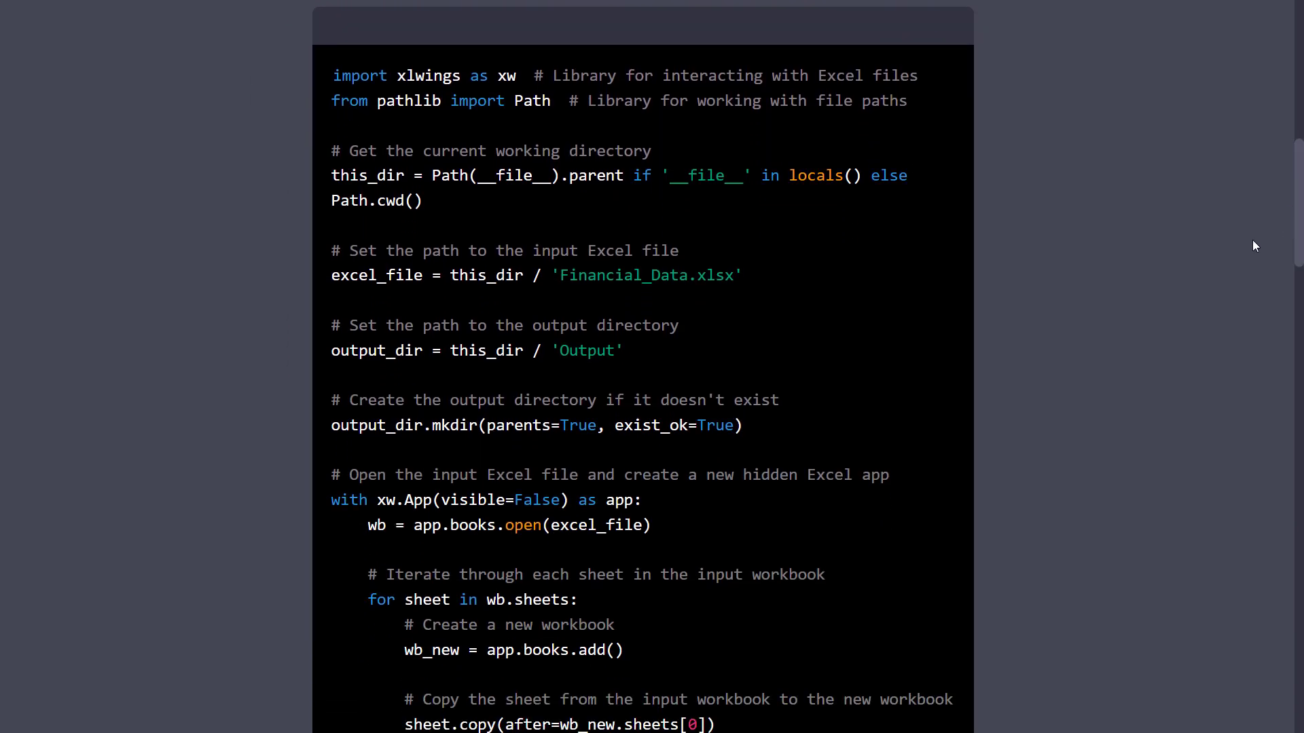
key(ctrl+minus)
key(ctrl+minus)
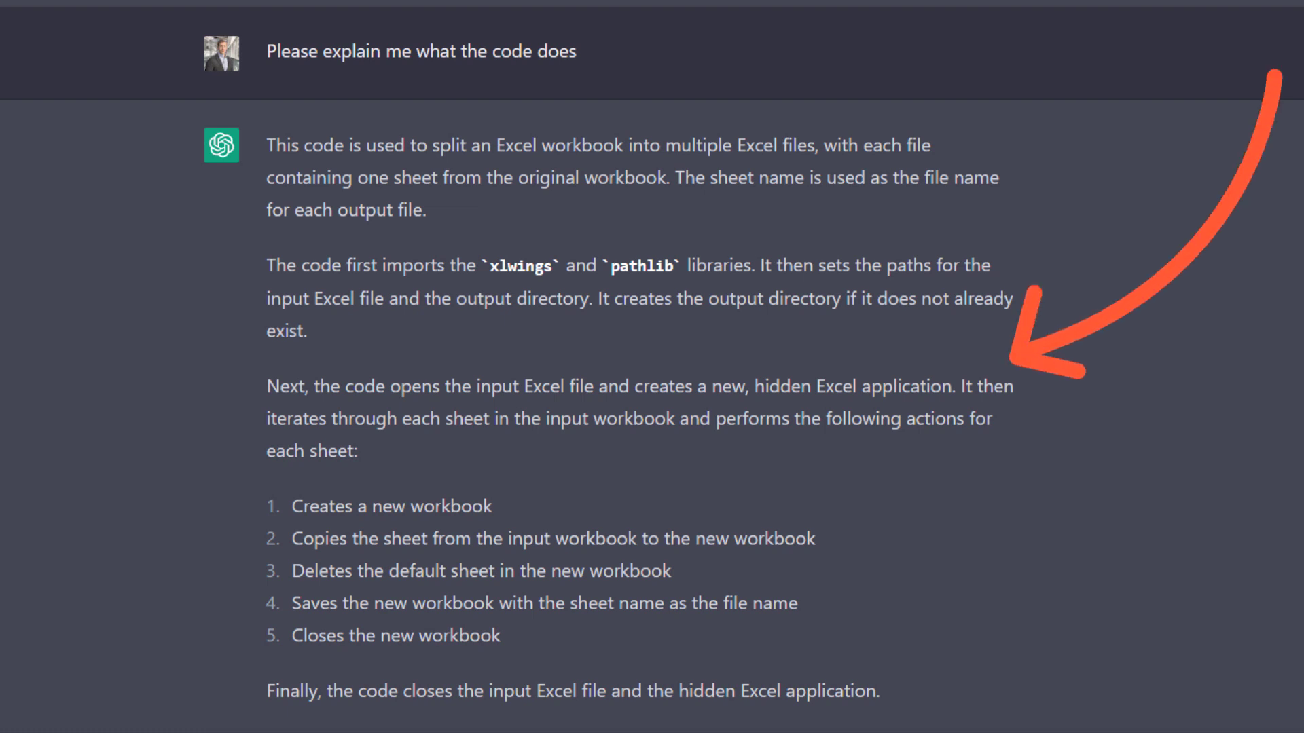
scroll(652, 367, down, 1)
scroll(652, 367, down, 1)
scroll(652, 367, down, 2)
scroll(652, 367, down, 5)
scroll(652, 367, down, 1)
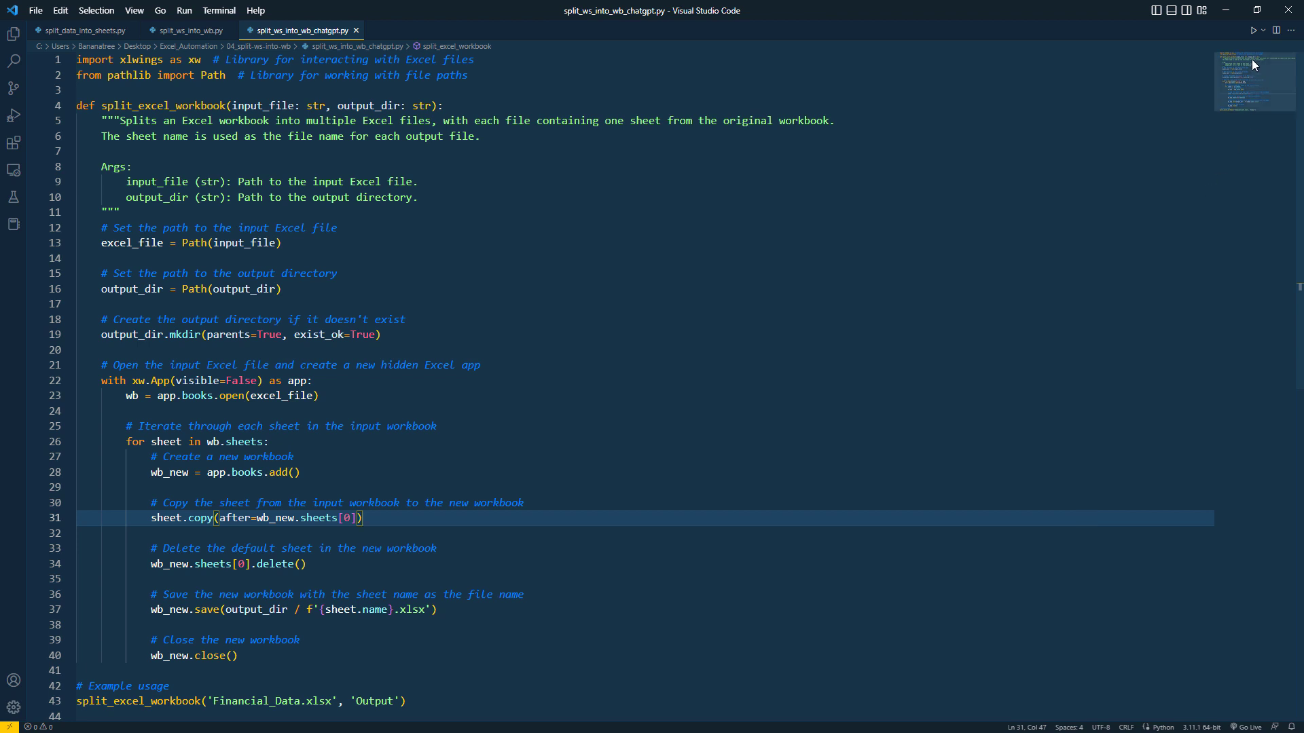
Run split_ws_into_wb_chatgpt.py with the Run Python File button
click(1253, 30)
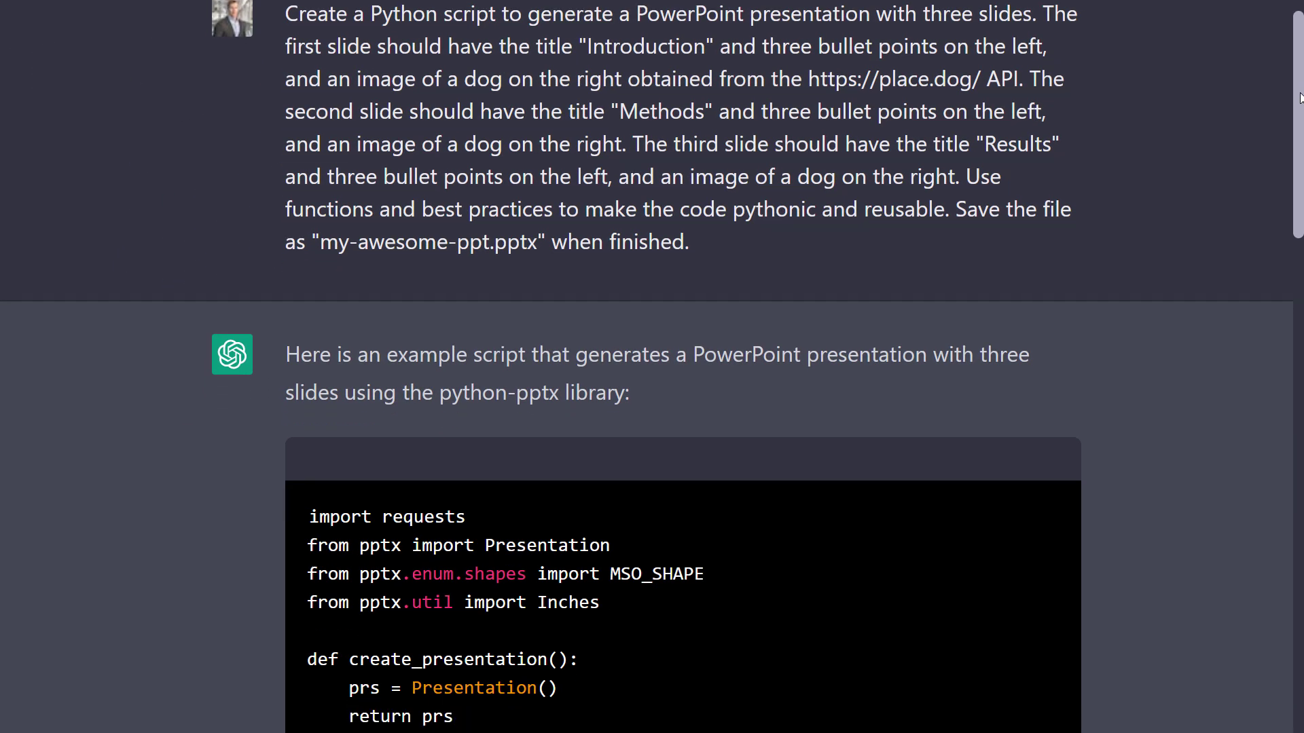
Read through the python-pptx code for the three-slide dog presentation and its explanation
scroll(1282, 197, down, 4)
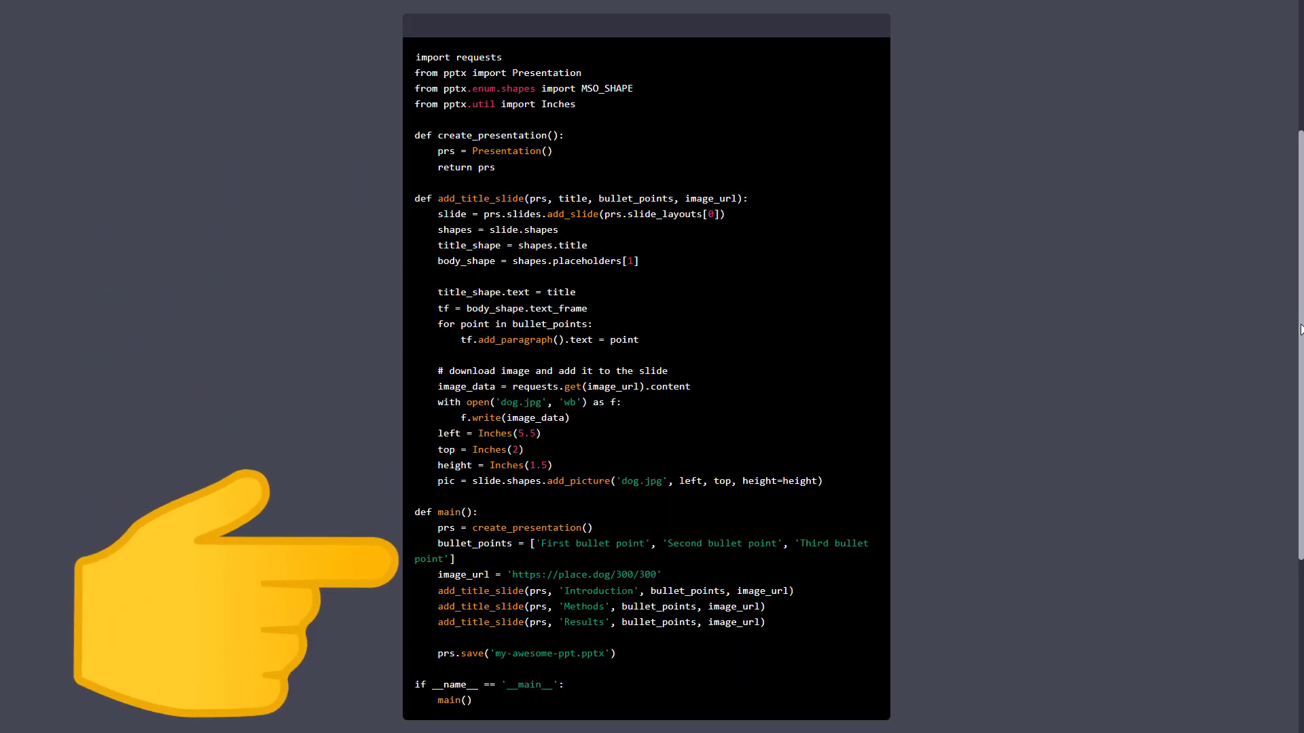
scroll(1300, 329, down, 2)
scroll(652, 367, down, 1)
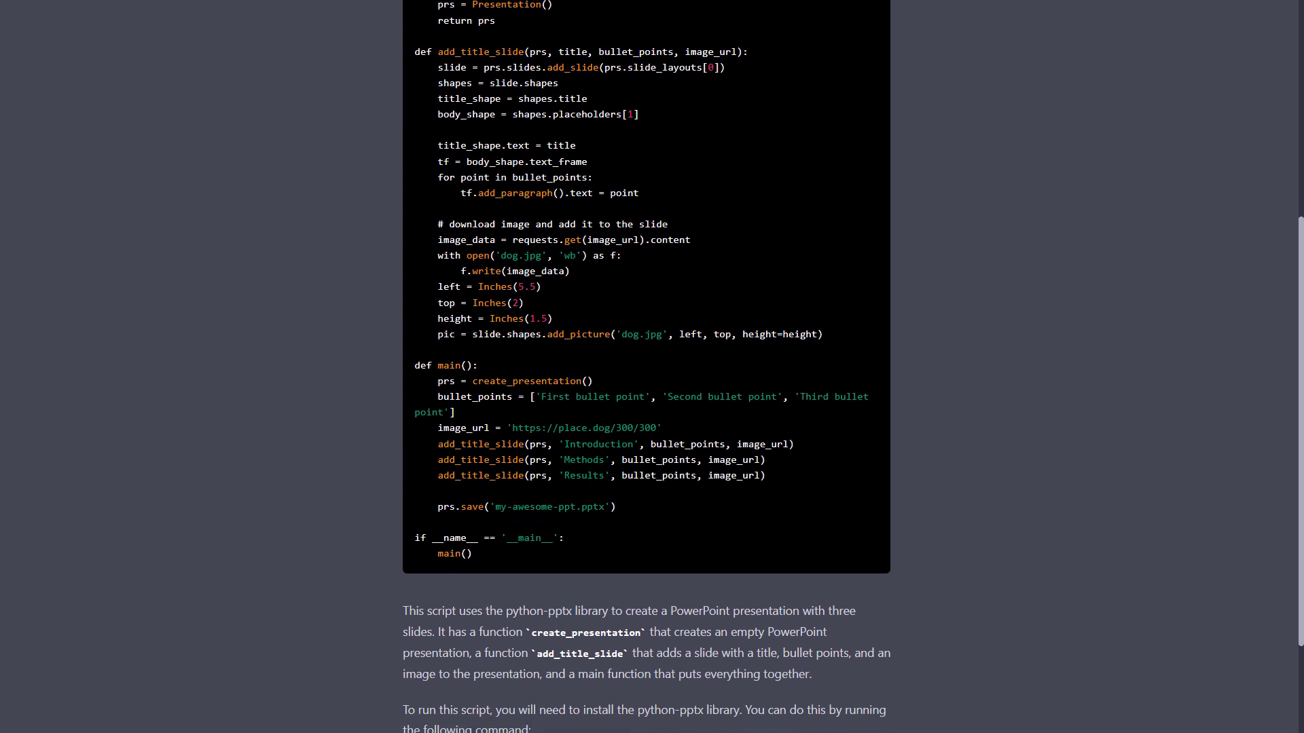
scroll(652, 367, down, 1)
scroll(652, 367, down, 1)
scroll(652, 367, down, 1)
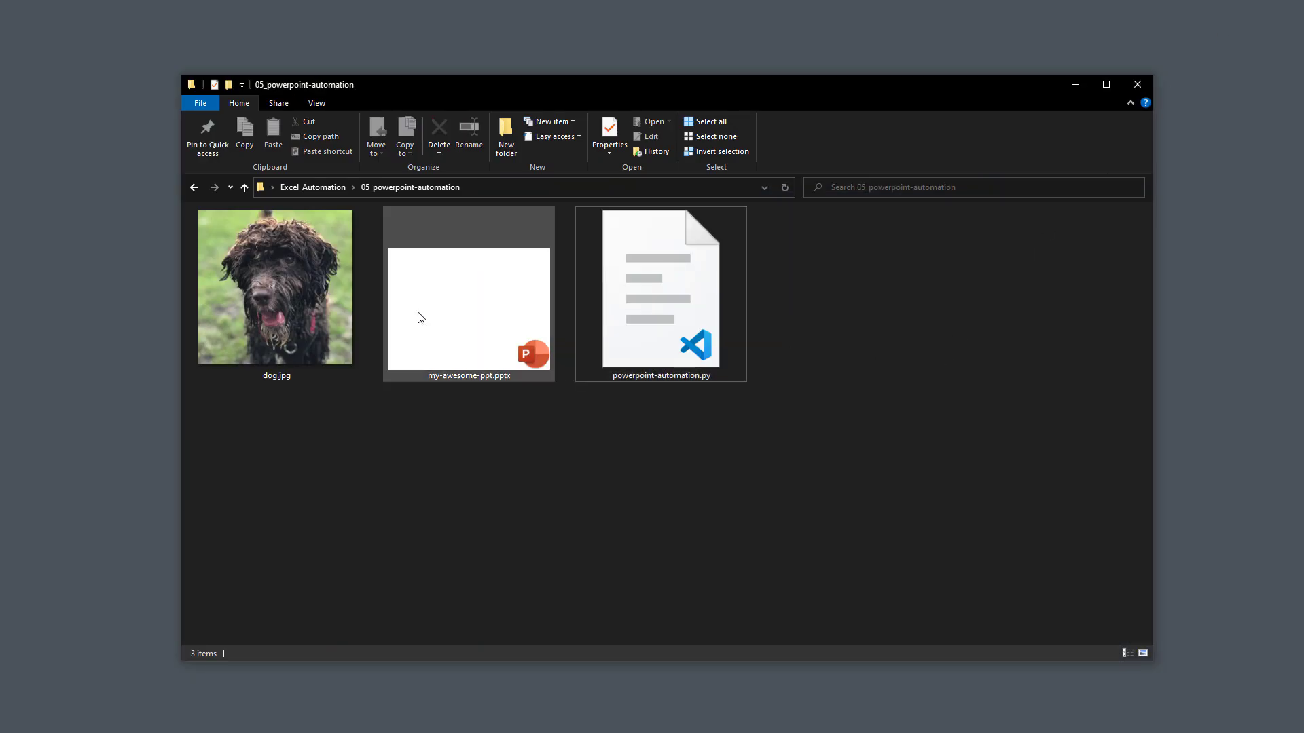
Open my-awesome-ppt.pptx from the 05_powerpoint-automation folder
double_click(418, 315)
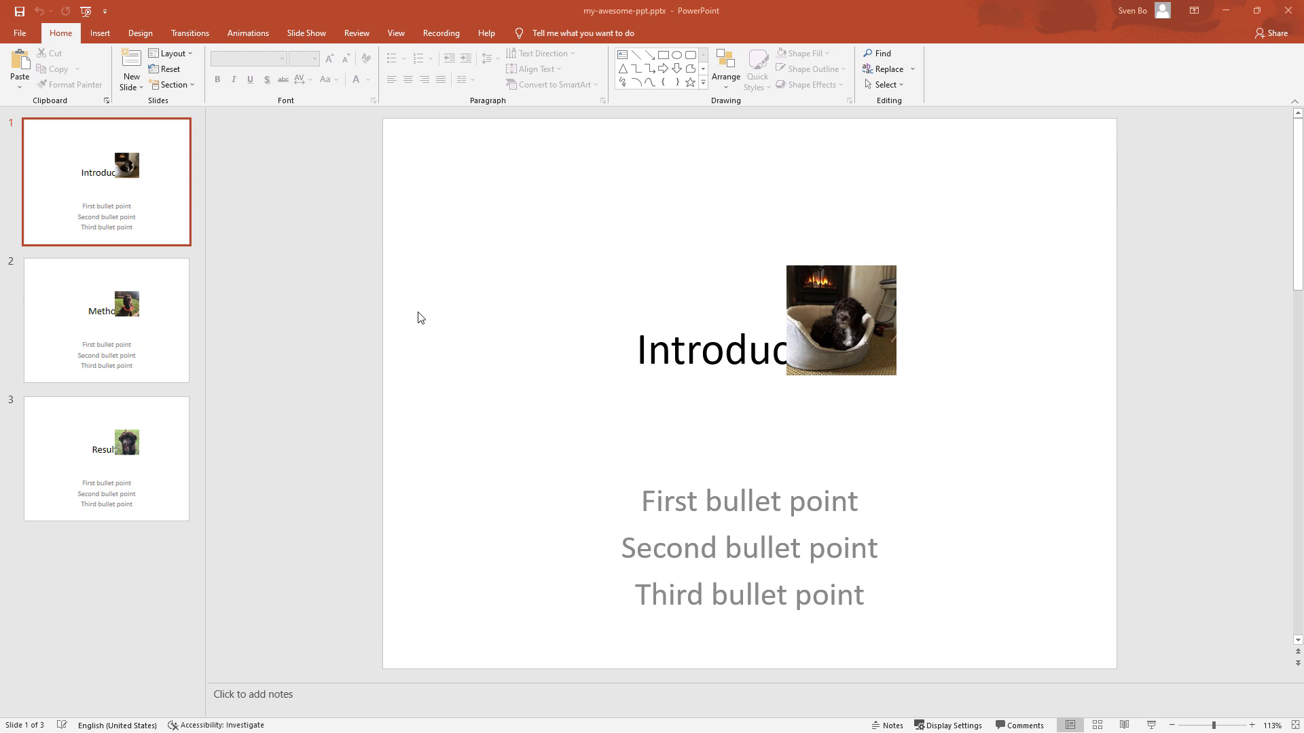
Review slides 2 and 3, moving the Results slide's dog picture left of its title
click(171, 318)
click(159, 436)
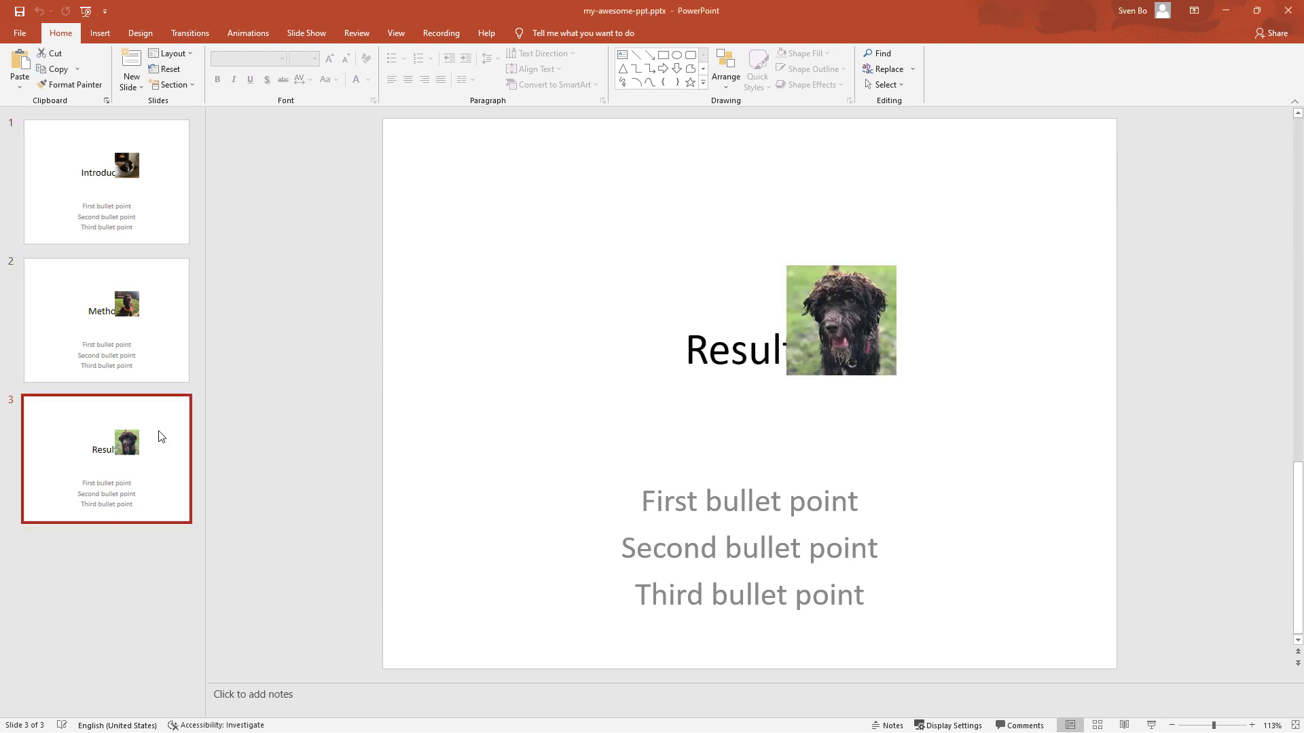
drag(825, 332, 552, 305)
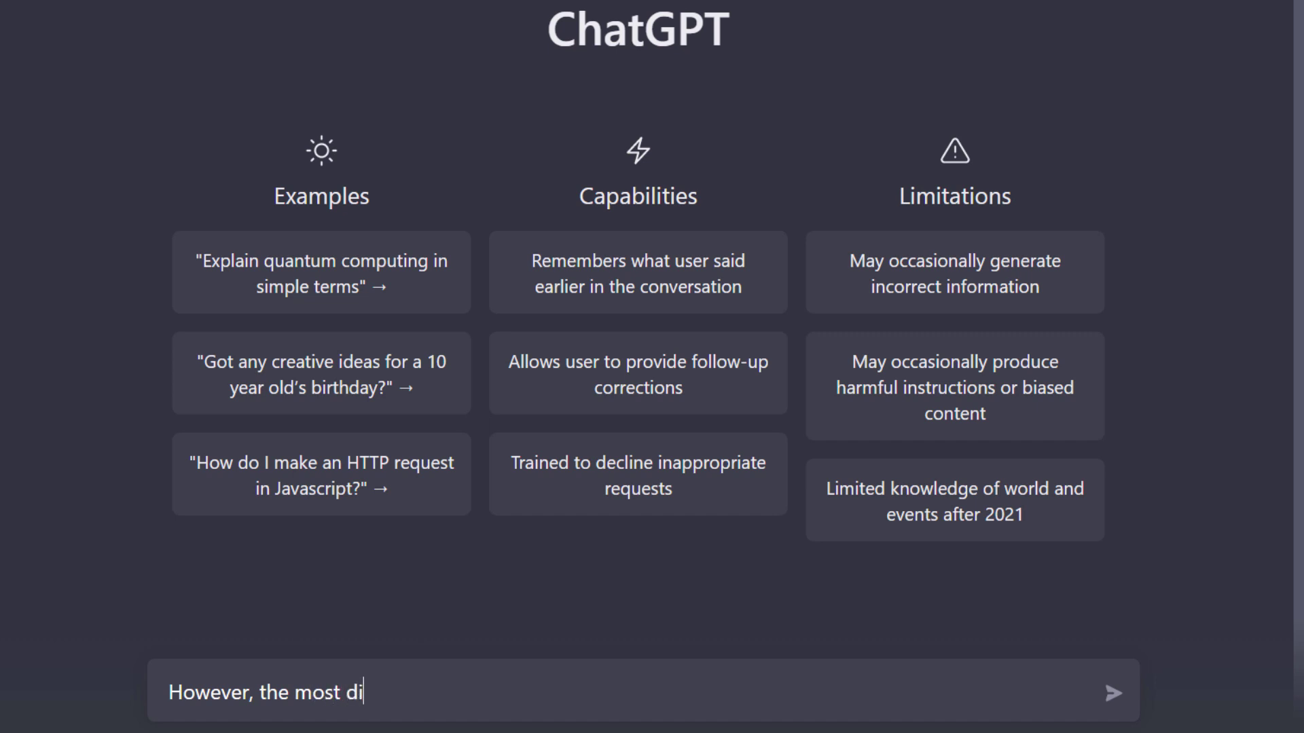
Write the closing note that crafting a concise, clear prompt was the hardest part
text(fficult part for me was writing a concise and clear prompt that accurately conveyed w)
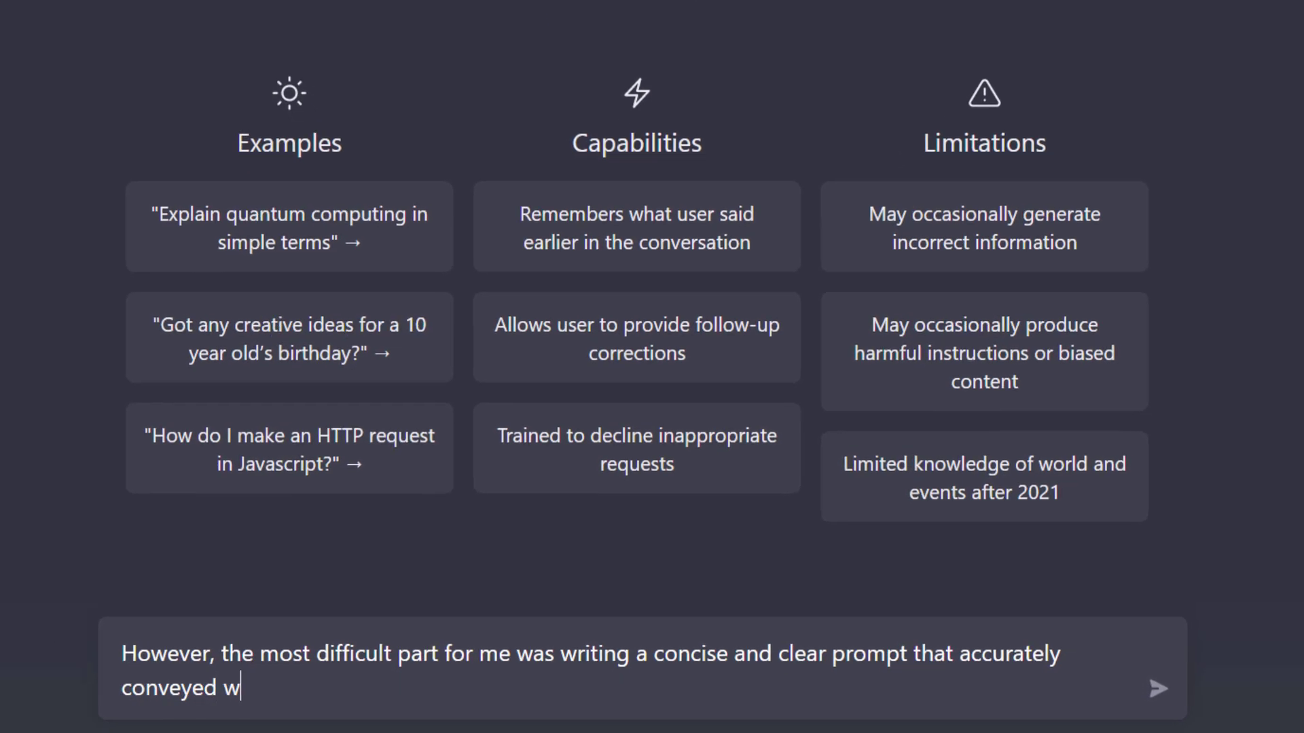
text(hat I wanted to do, especially for more complex tasks. It's a good idea to break )
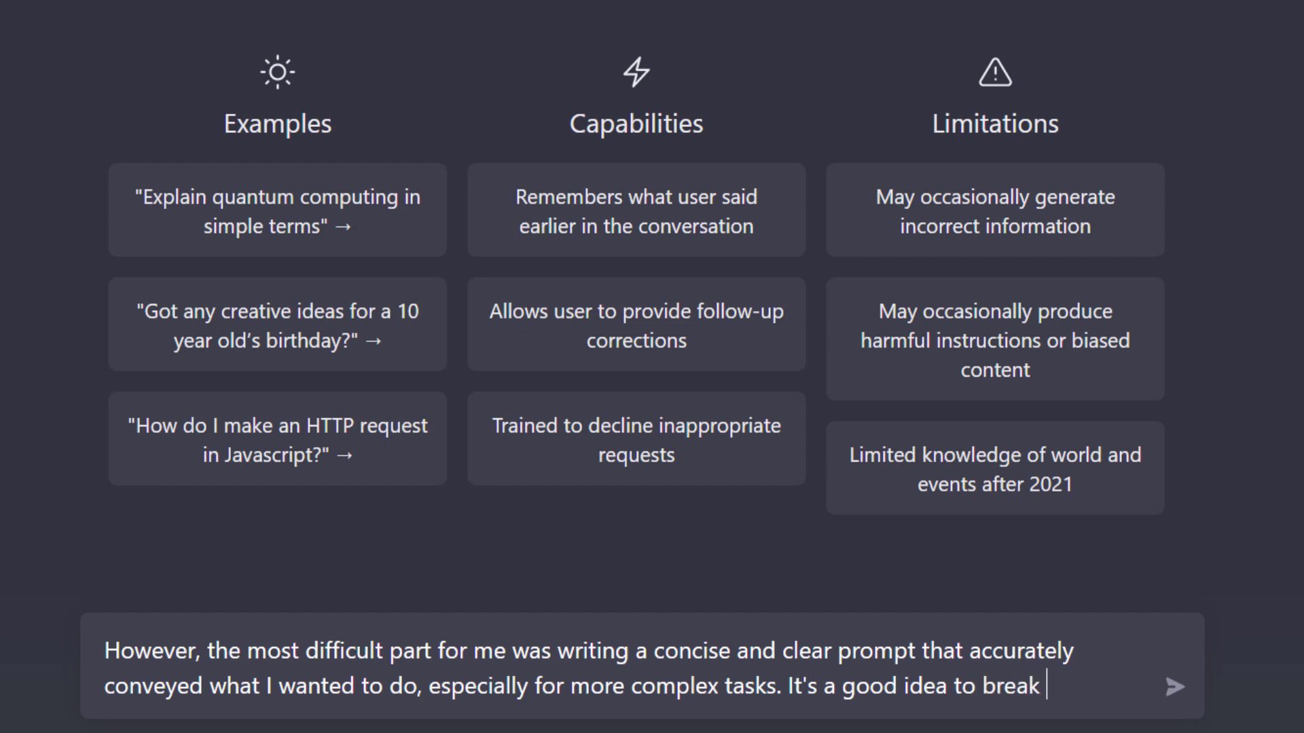
text(these tasks down into smaller subtask)
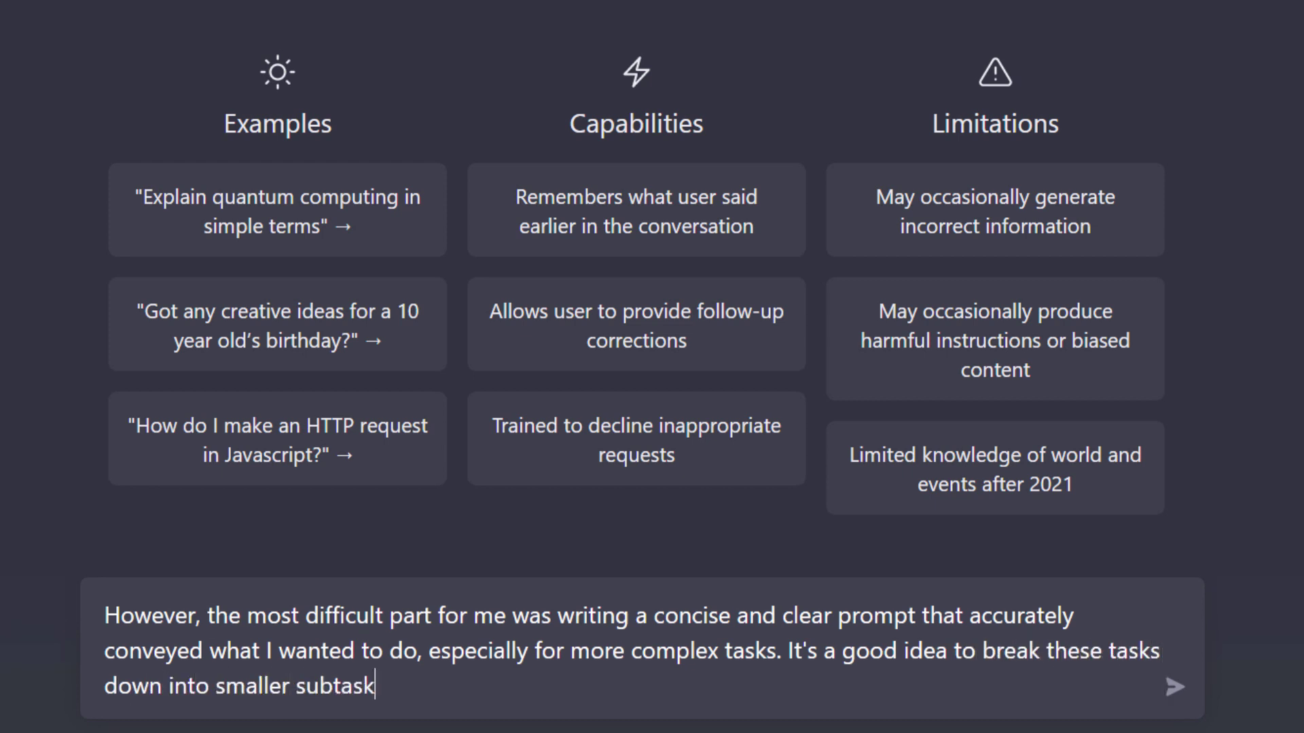
text(s and ask chatGPT to automate them)
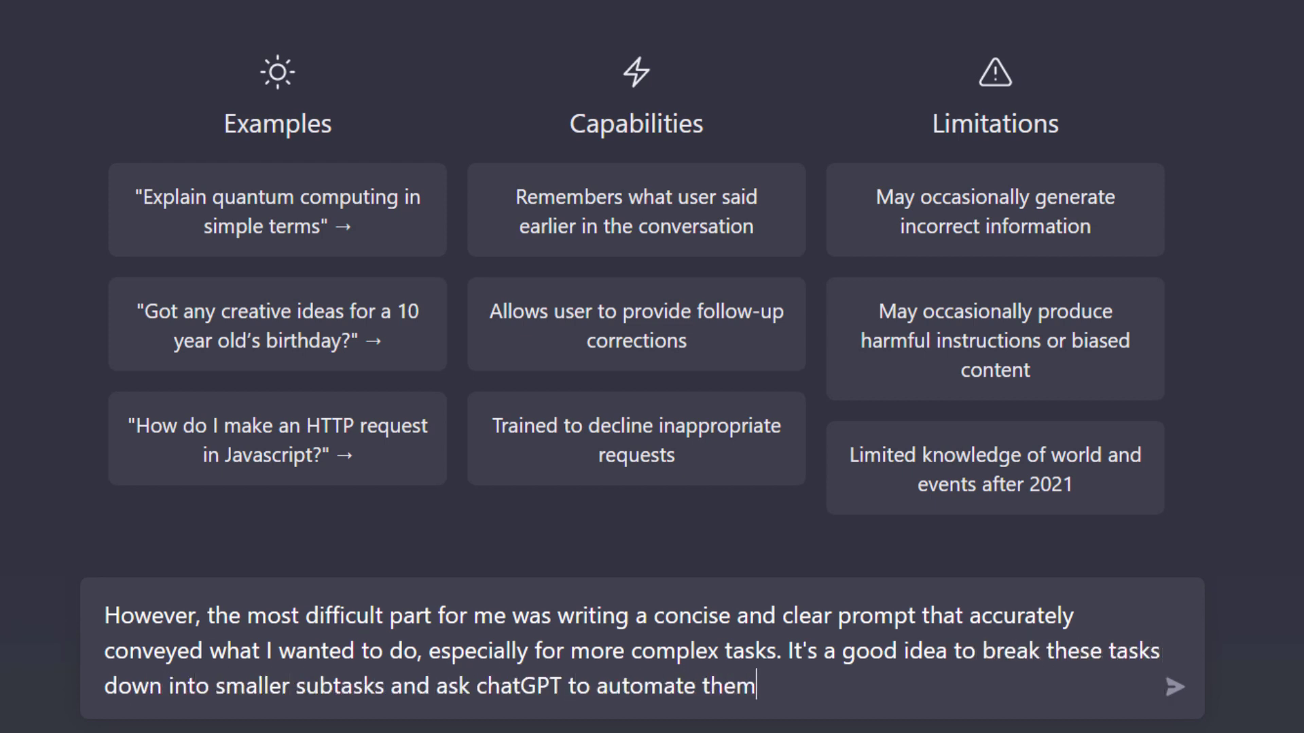
text( separately before pie)
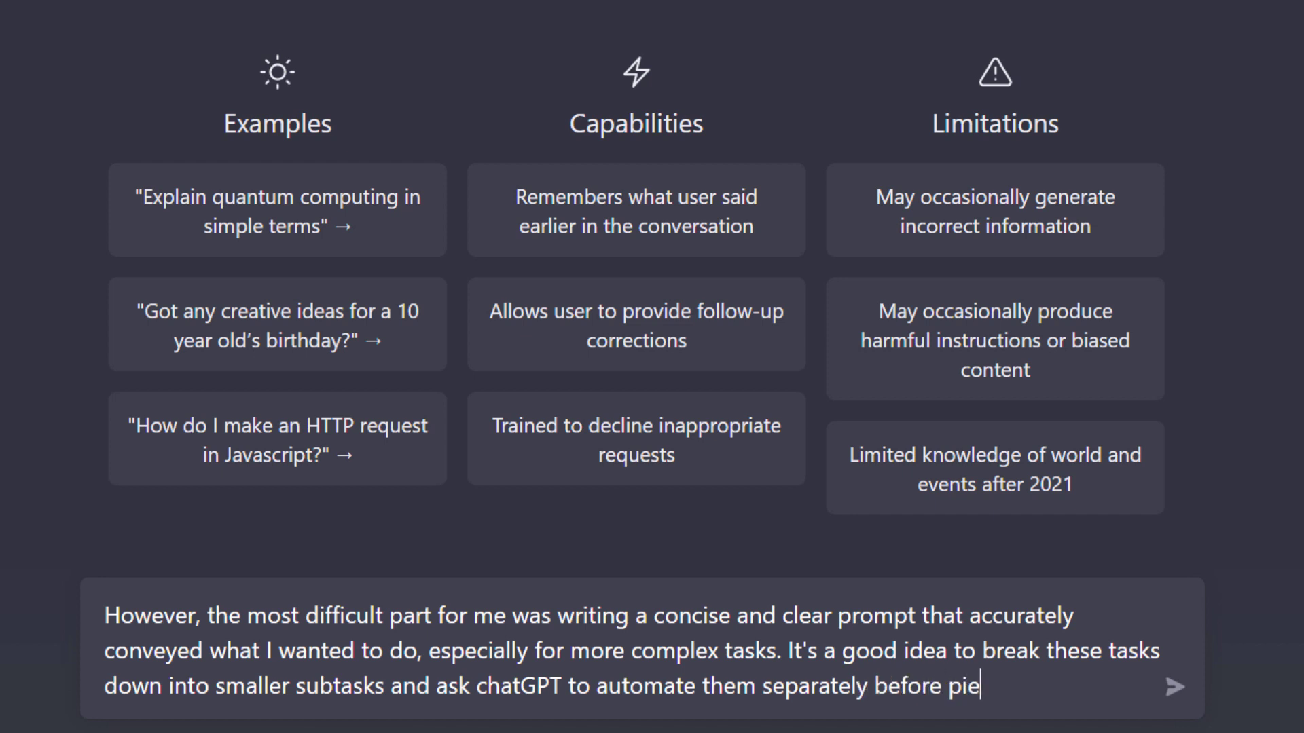
text(cing them together. A)
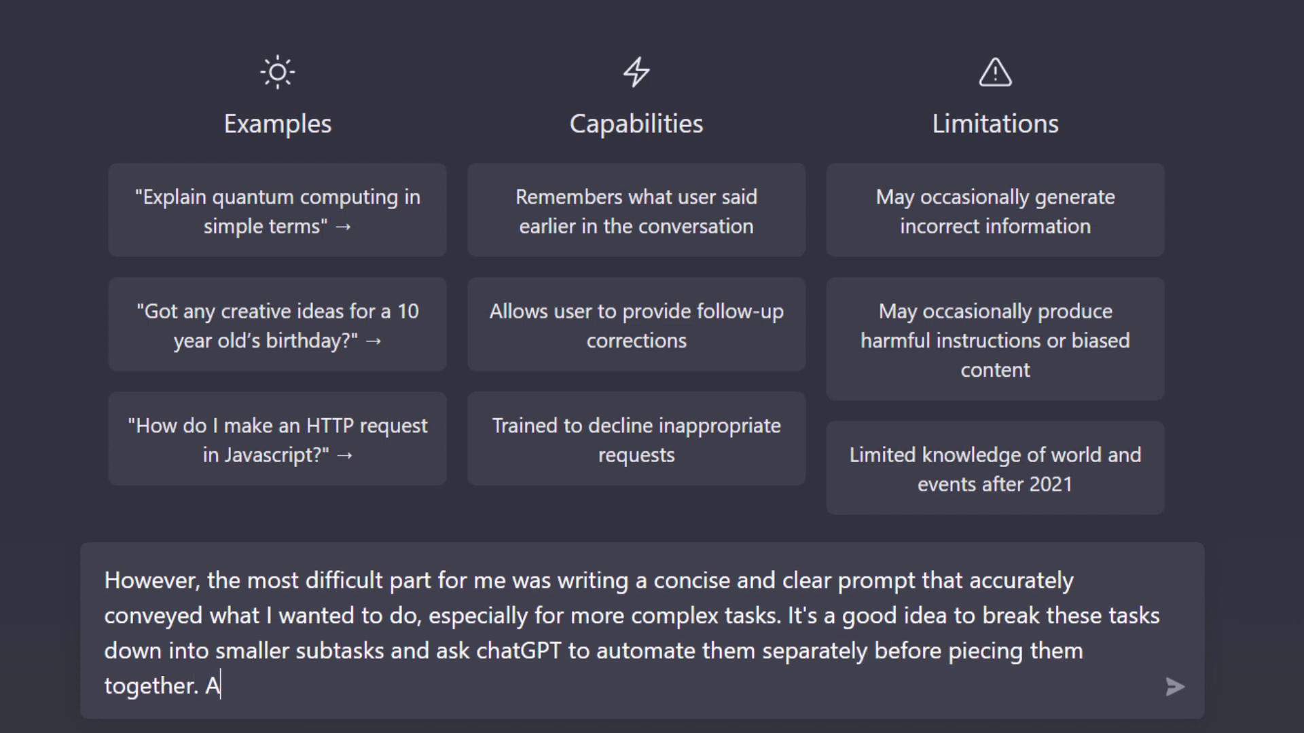
text(dditionally, it's import)
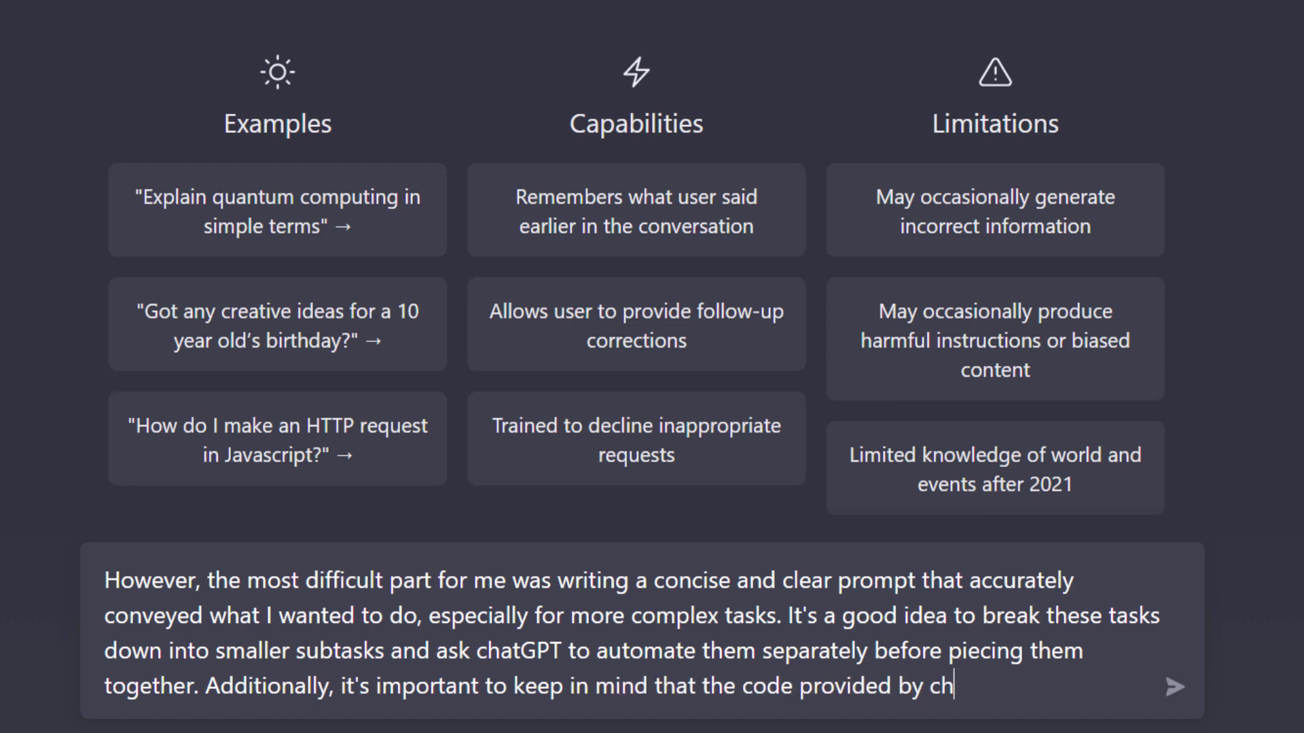
text(ant to keep in mind that the code generated by chatGPT may not alwa)
text(ys work as expec)
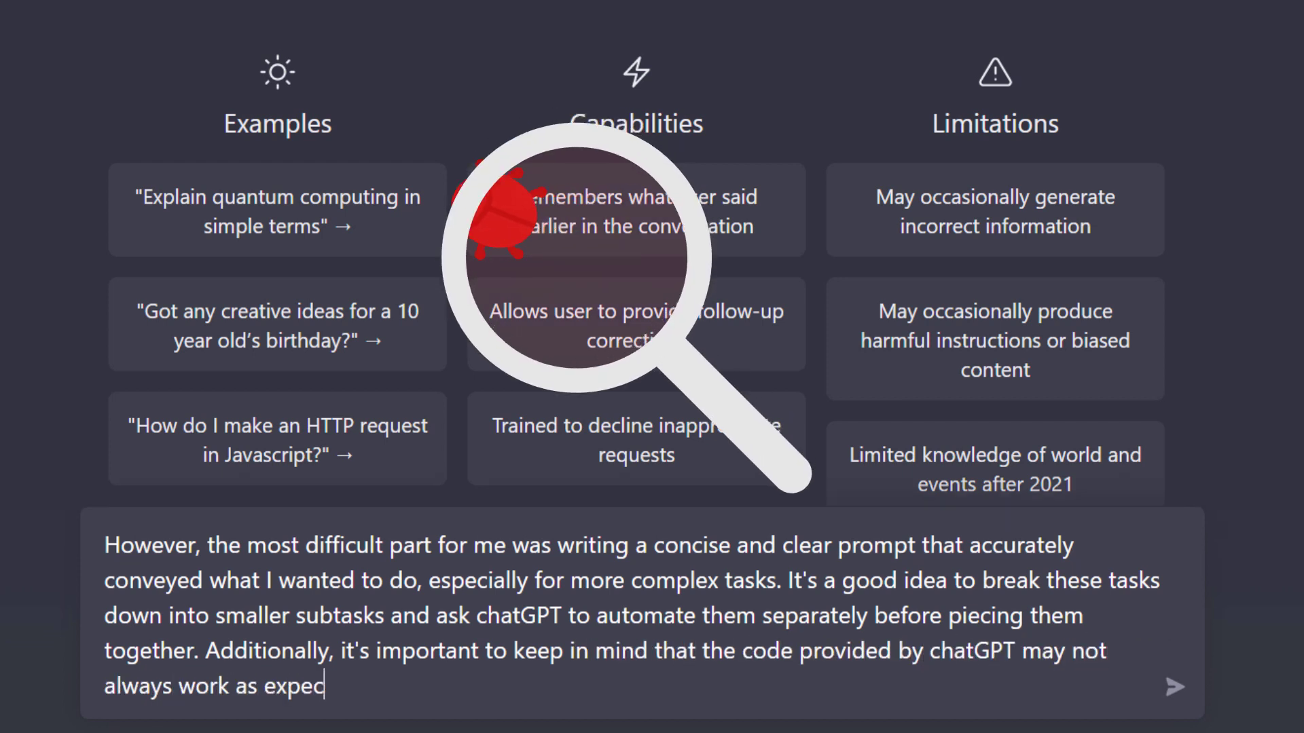
text(ted, so you may need to tr)
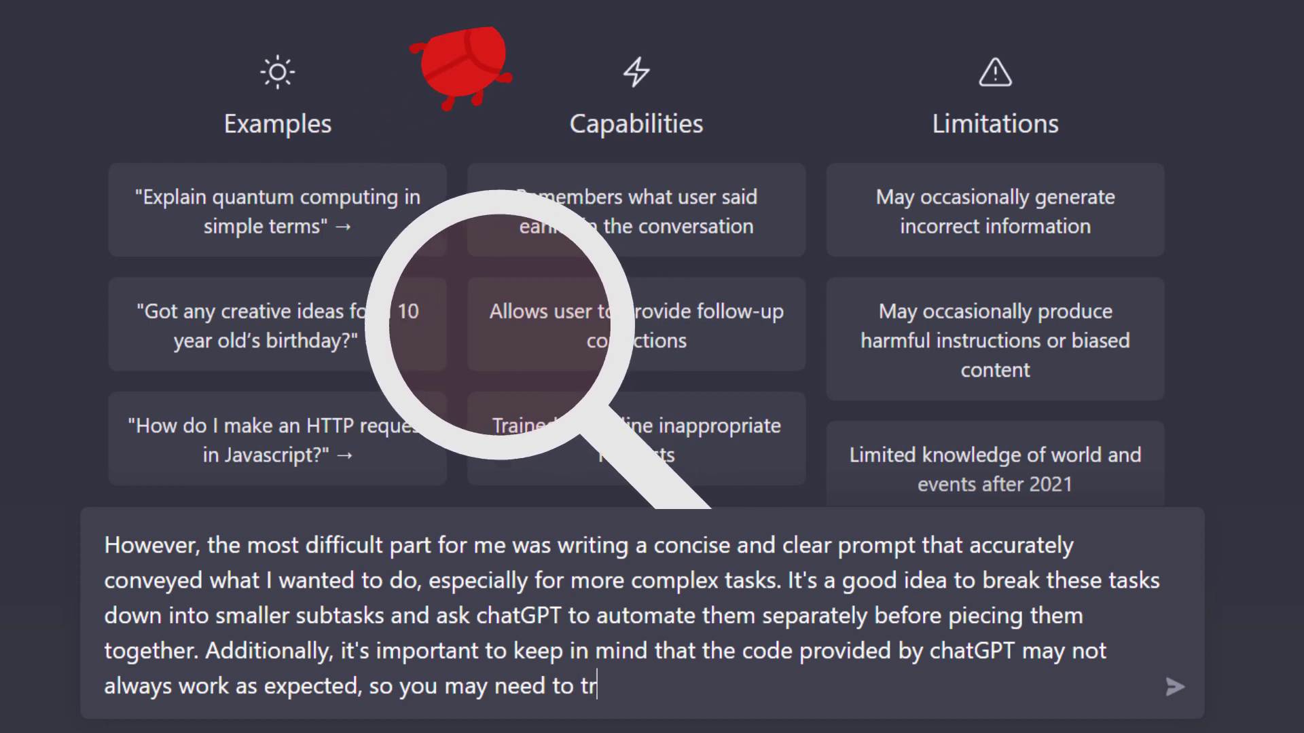
text(oubleshoot and make adjustments as necessary. Despite these considerations, I think that chatGPT is a pow)
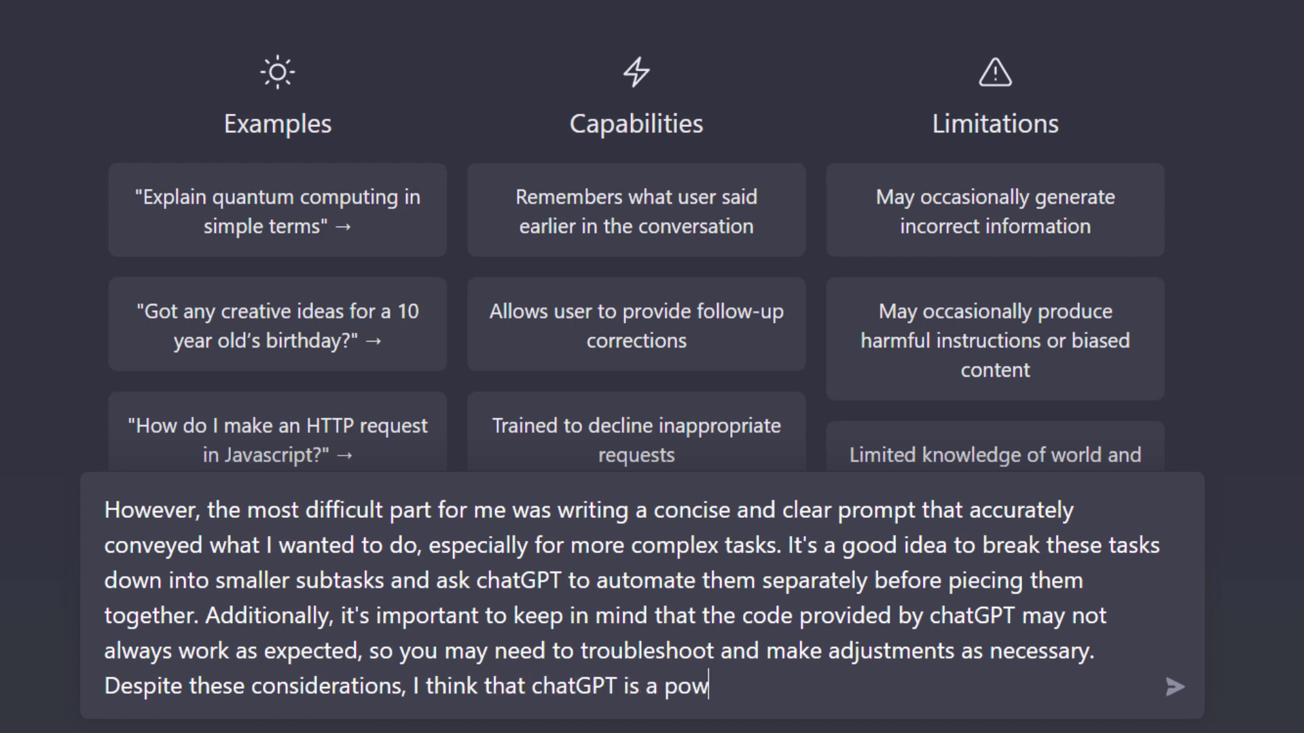
text(erful tool)
text( that can help make your office )
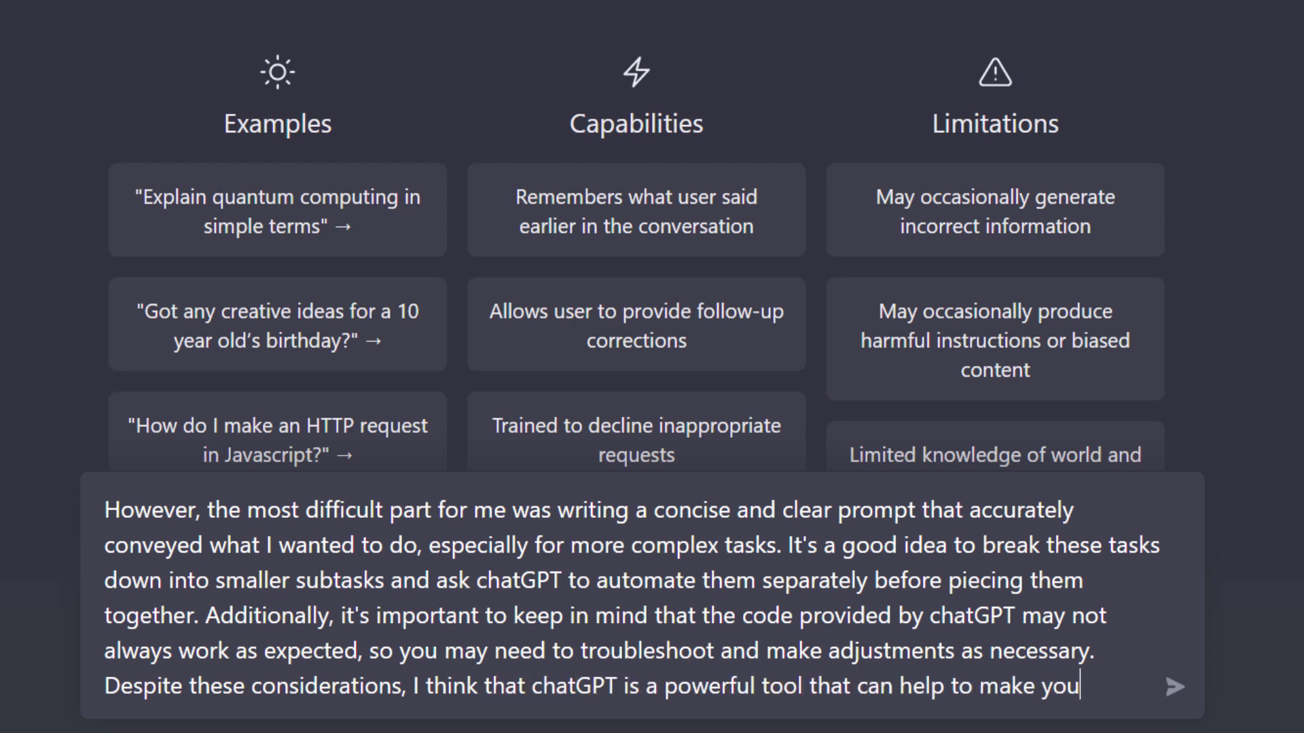
text(life easier. I )
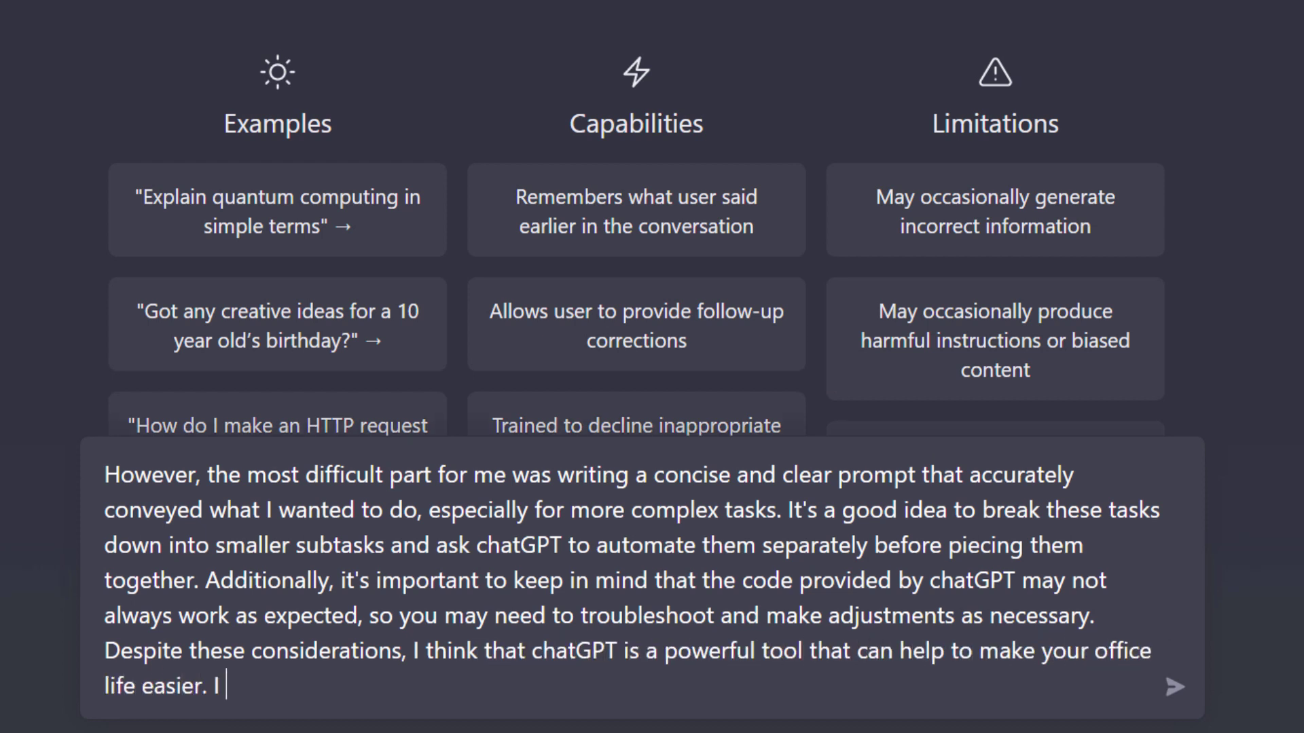
text(would highly recommend giving it a try.)
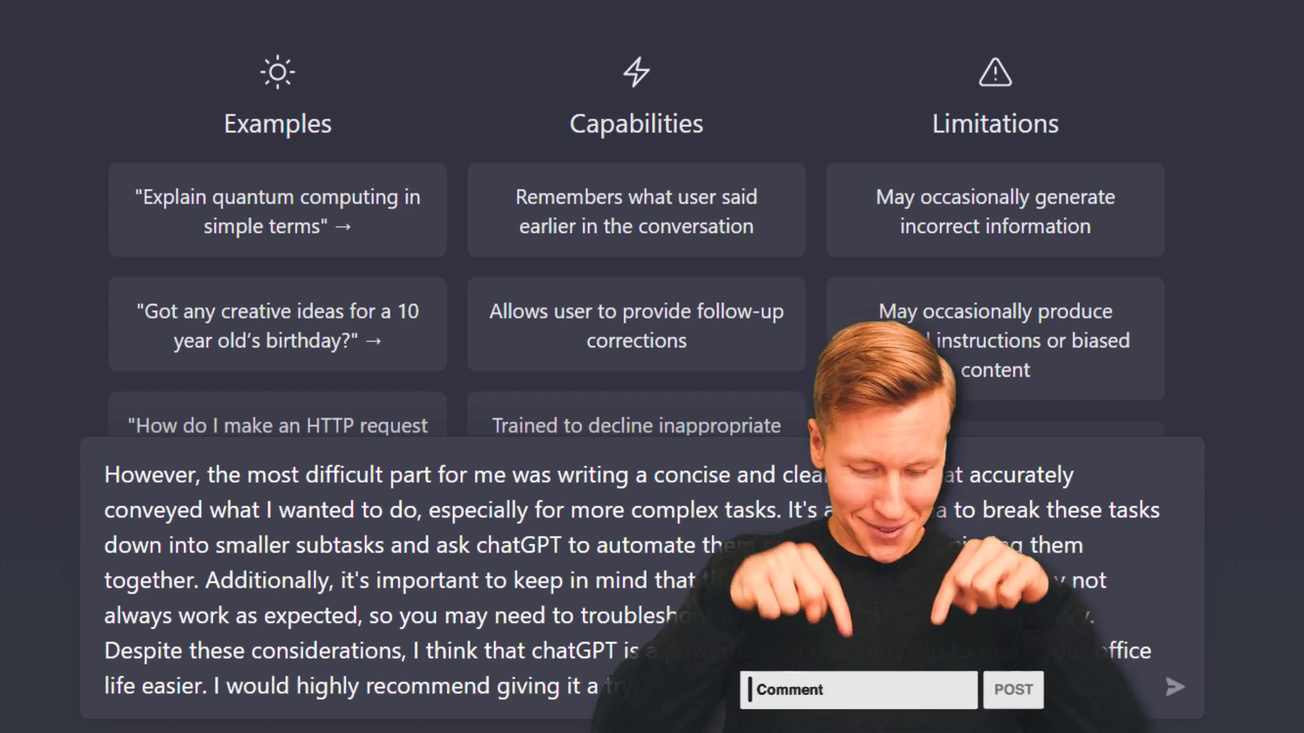